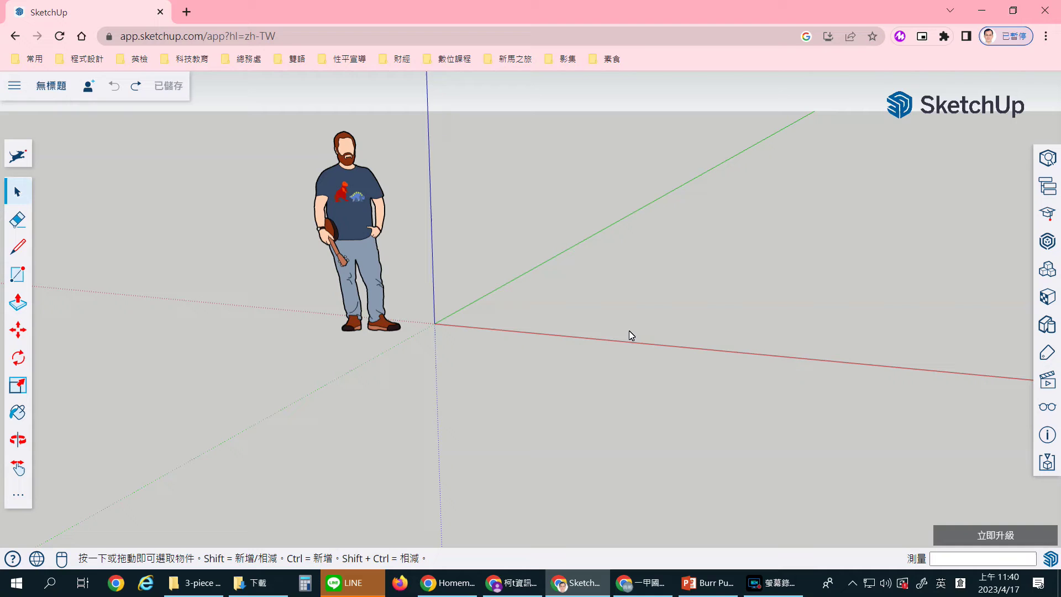
Confirm millimetre units in Model Info and delete the default person figure.
click(1047, 434)
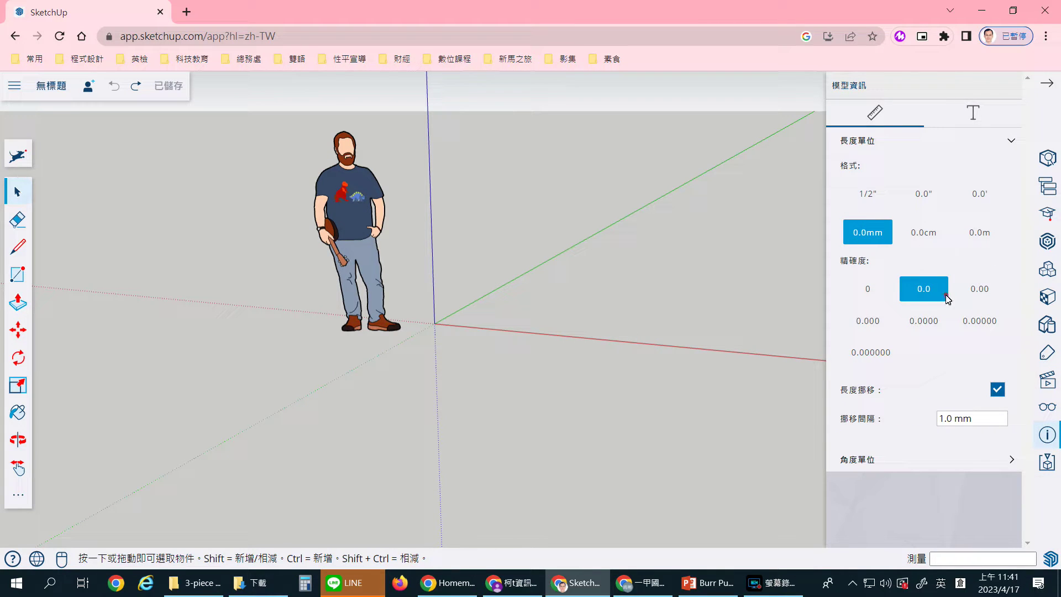
click(957, 420)
click(1053, 82)
click(364, 214)
key(Delete)
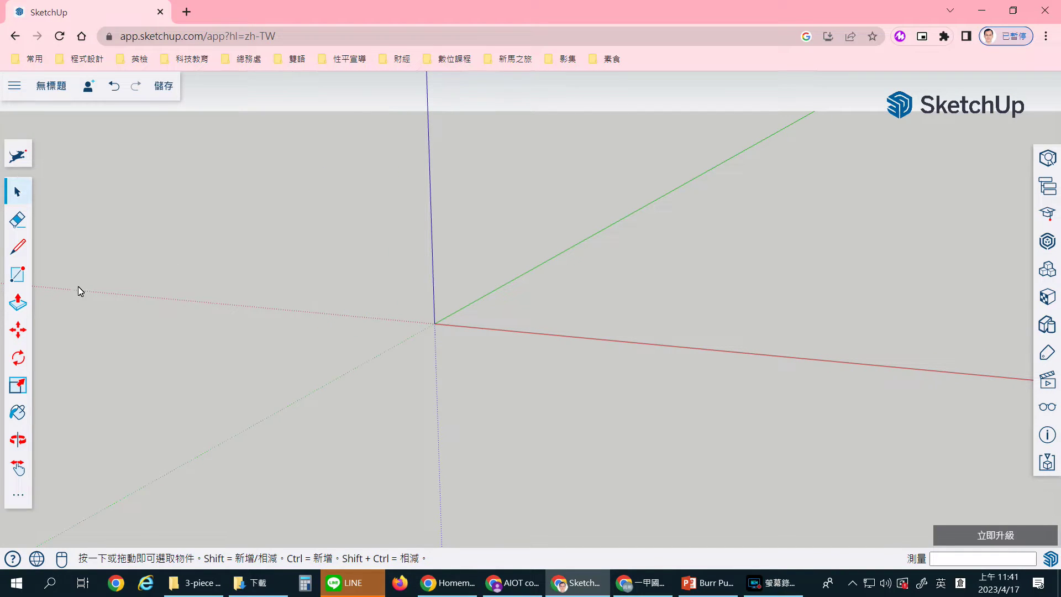
Draw a 24 × 100 mm rectangular face from the origin along the red and green axes.
click(18, 246)
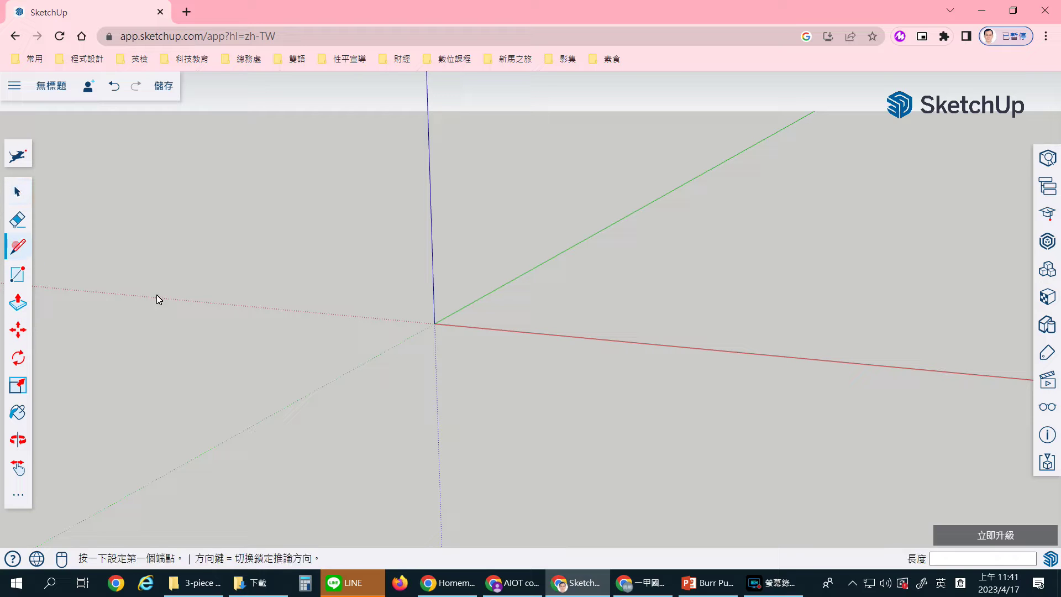
click(434, 323)
text(24)
key(Return)
scroll(449, 326, up, 1)
scroll(449, 327, up, 3)
scroll(448, 326, up, 3)
scroll(449, 326, up, 1)
scroll(443, 328, up, 1)
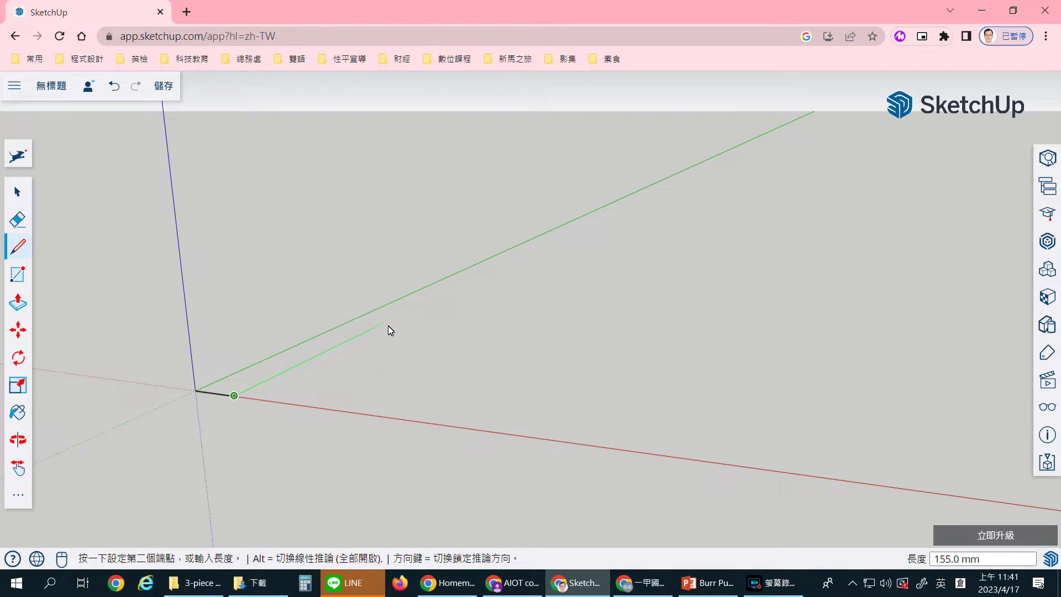
text(100)
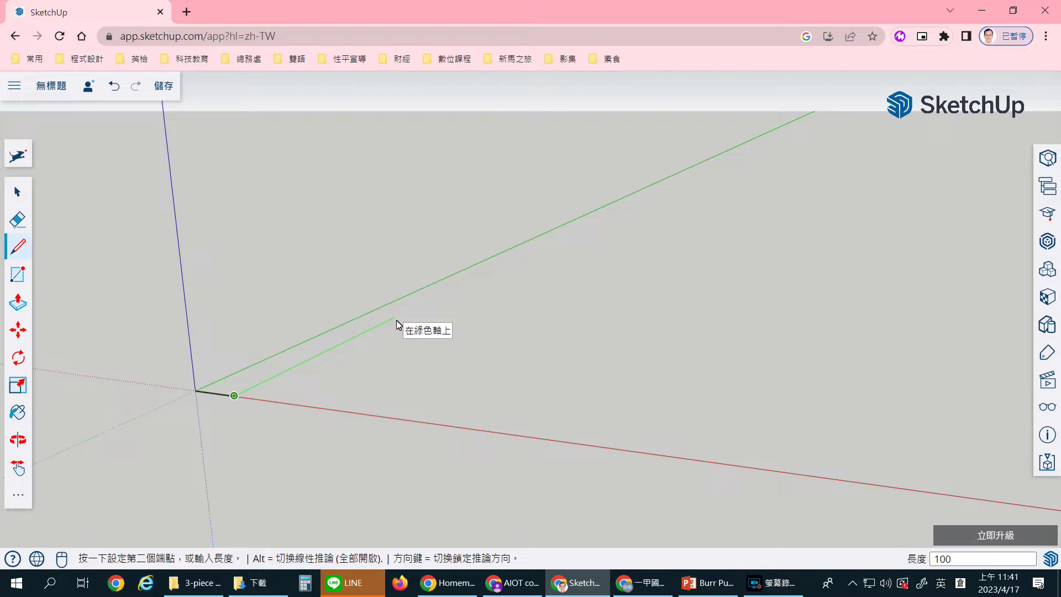
key(Return)
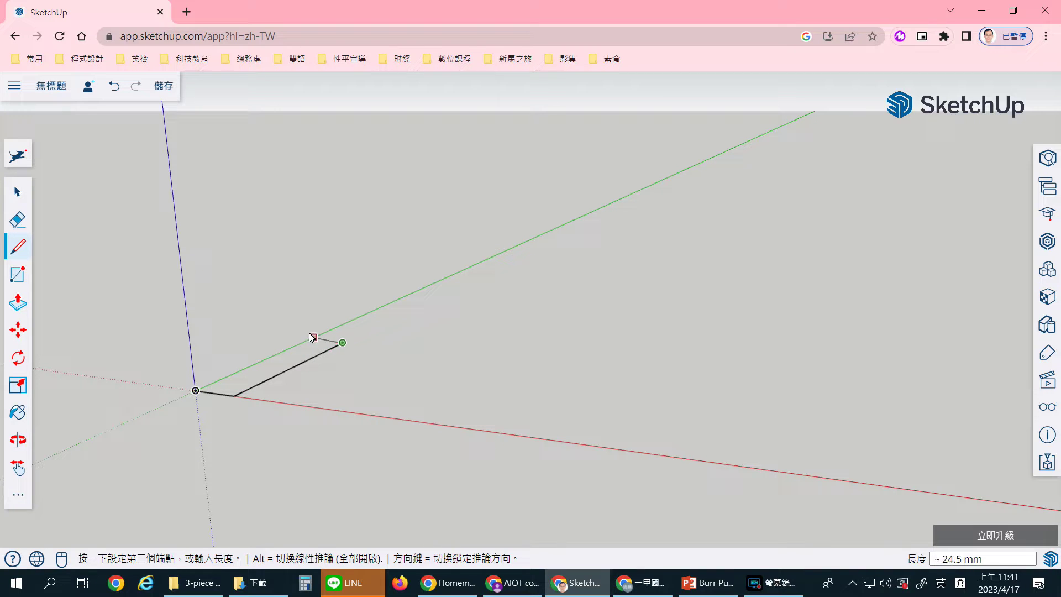
click(309, 341)
click(196, 390)
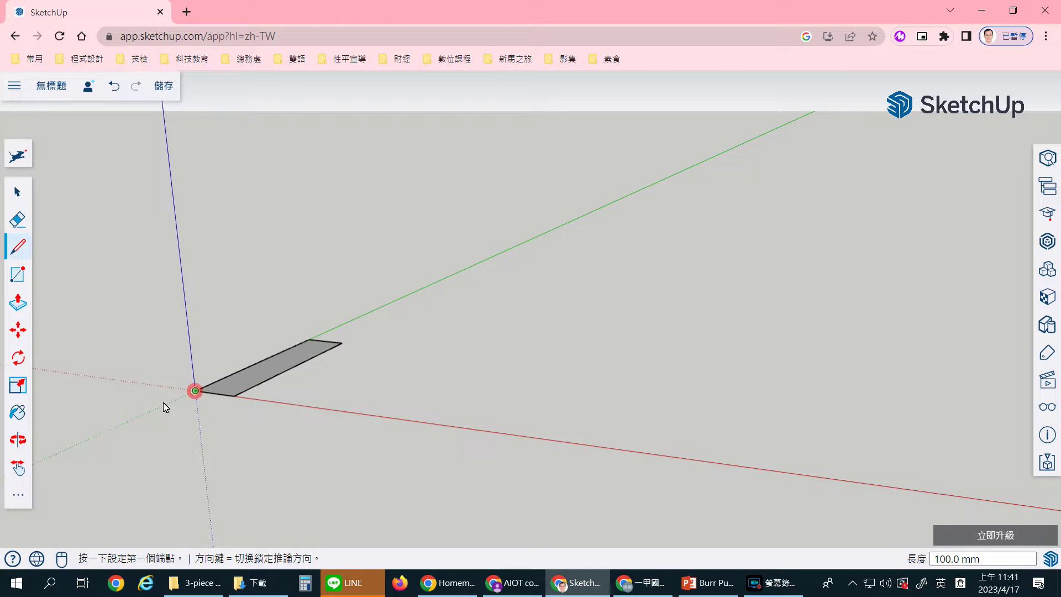
click(18, 302)
Push/Pull the rectangle up 8 mm into a solid block.
click(248, 367)
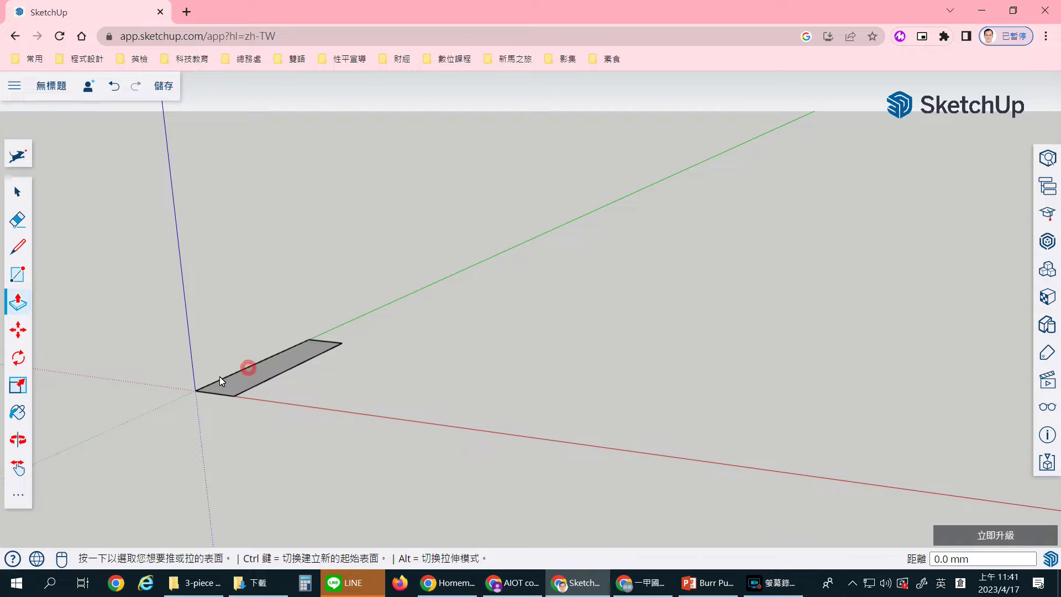
scroll(233, 372, up, 1)
click(250, 379)
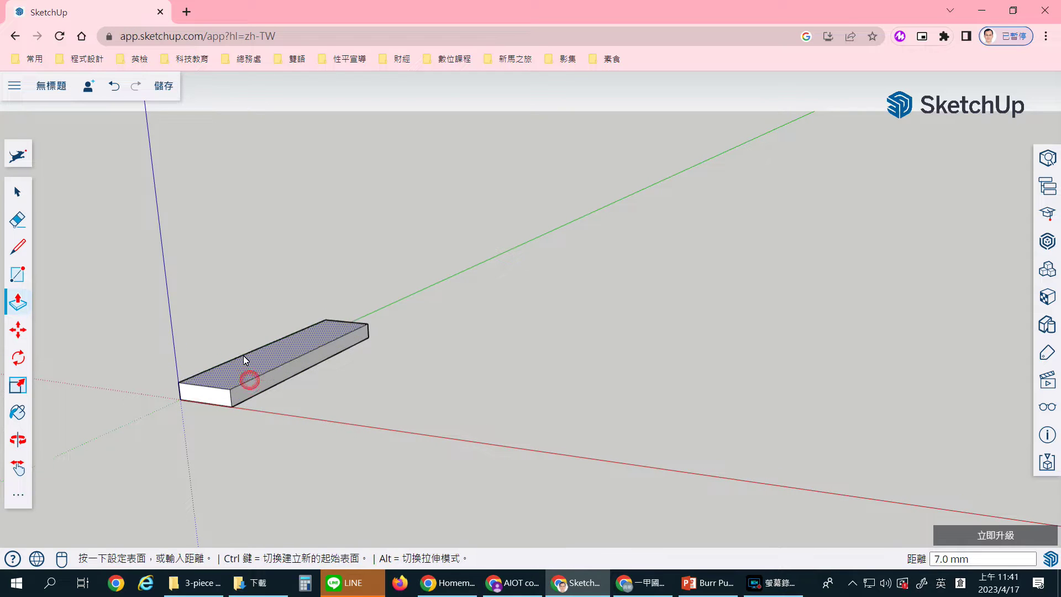
text(8)
key(Return)
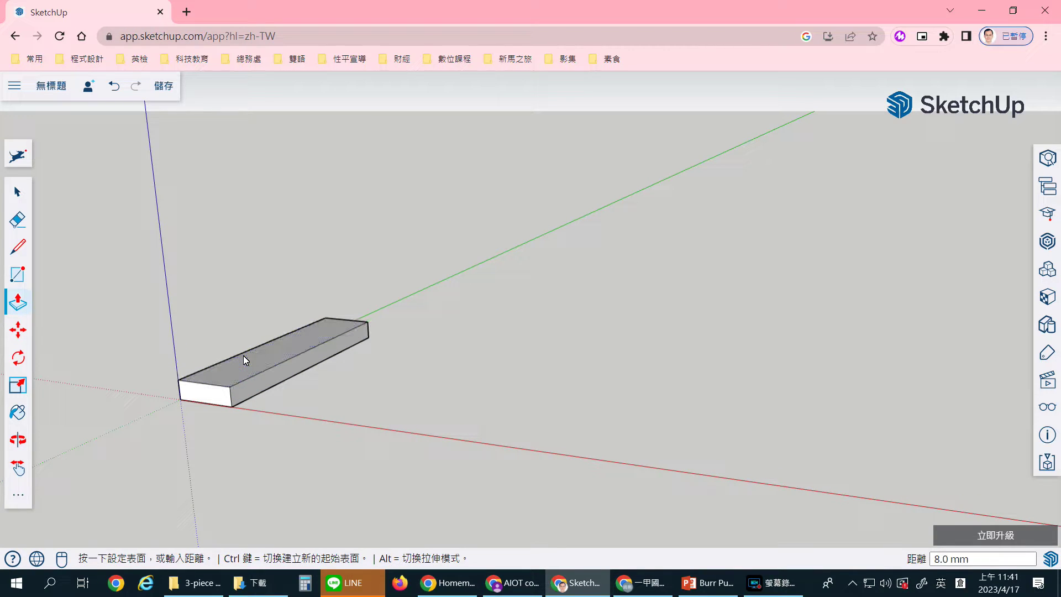
Orbit, zoom and pan the view to centre the stick.
click(19, 442)
drag(253, 385, 301, 409)
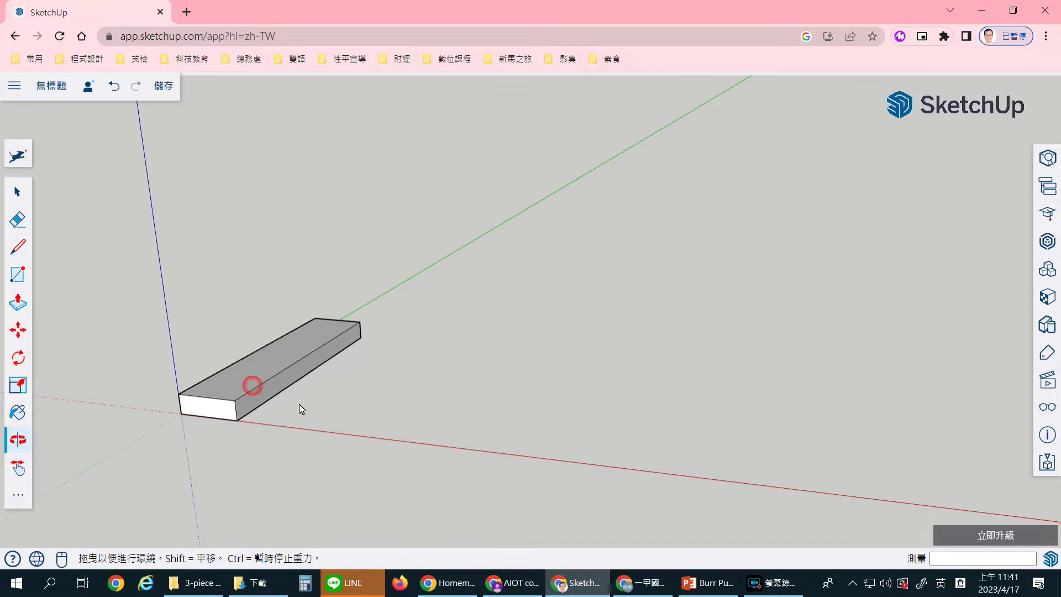
scroll(301, 409, up, 3)
scroll(302, 409, up, 3)
drag(242, 392, 238, 398)
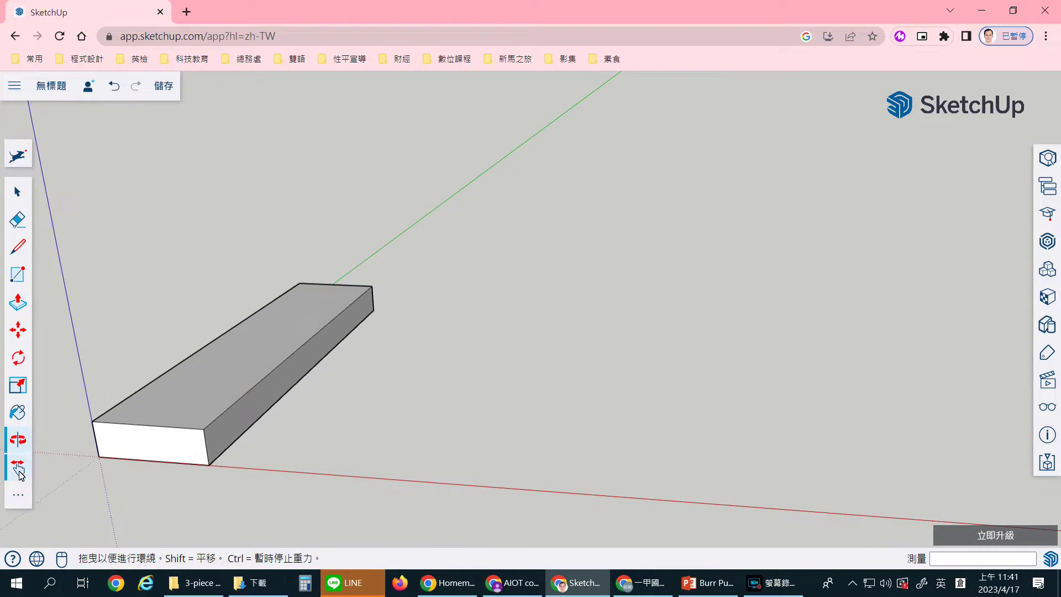
click(19, 467)
drag(102, 423, 291, 398)
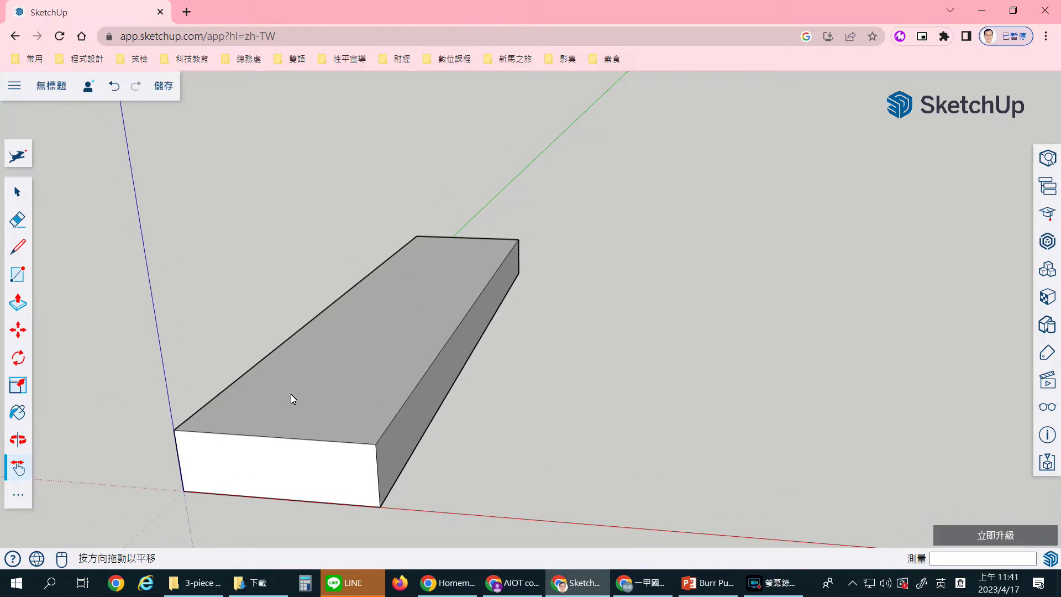
click(18, 245)
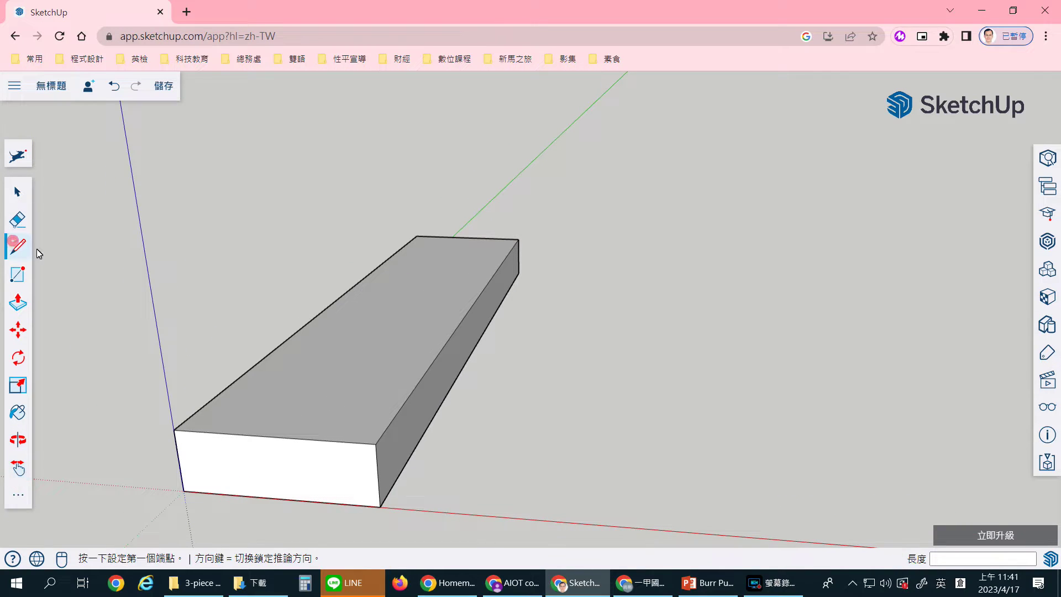
Draw two lengthwise lines at 8 mm marks from the front top edge to the back edge.
click(174, 430)
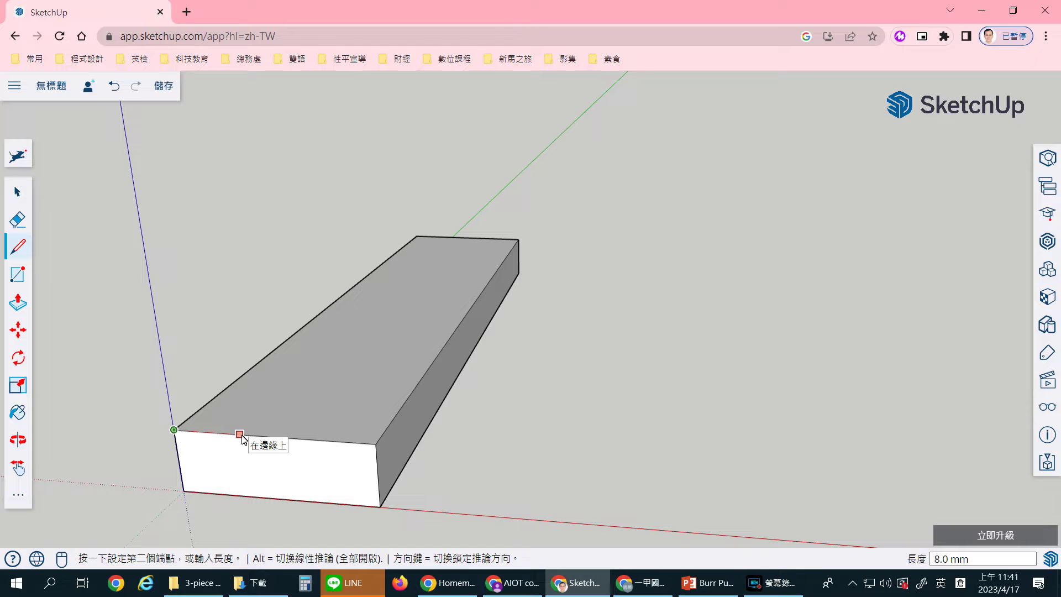
click(242, 436)
click(240, 435)
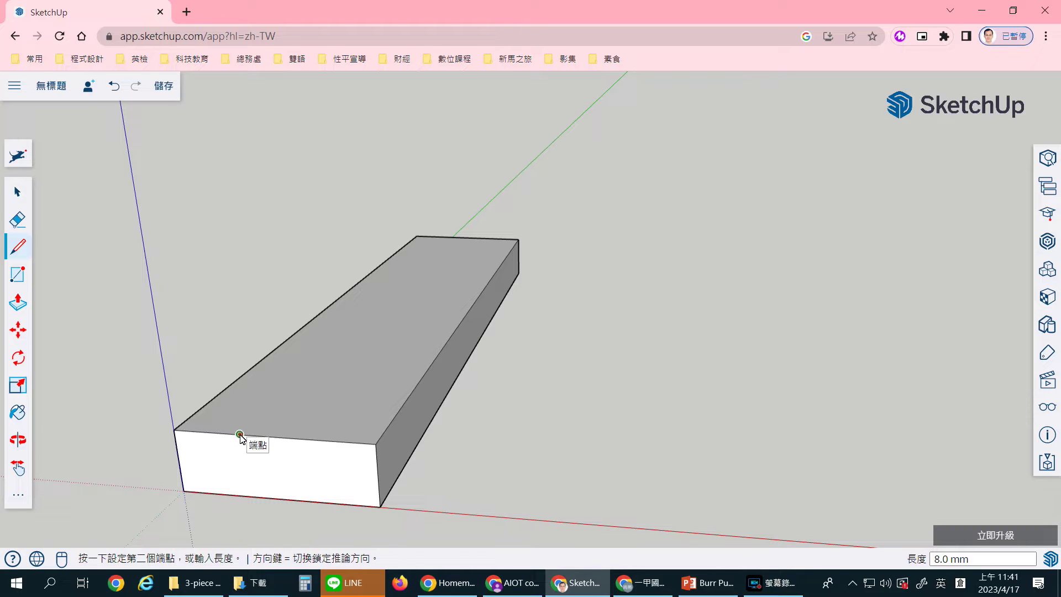
click(449, 239)
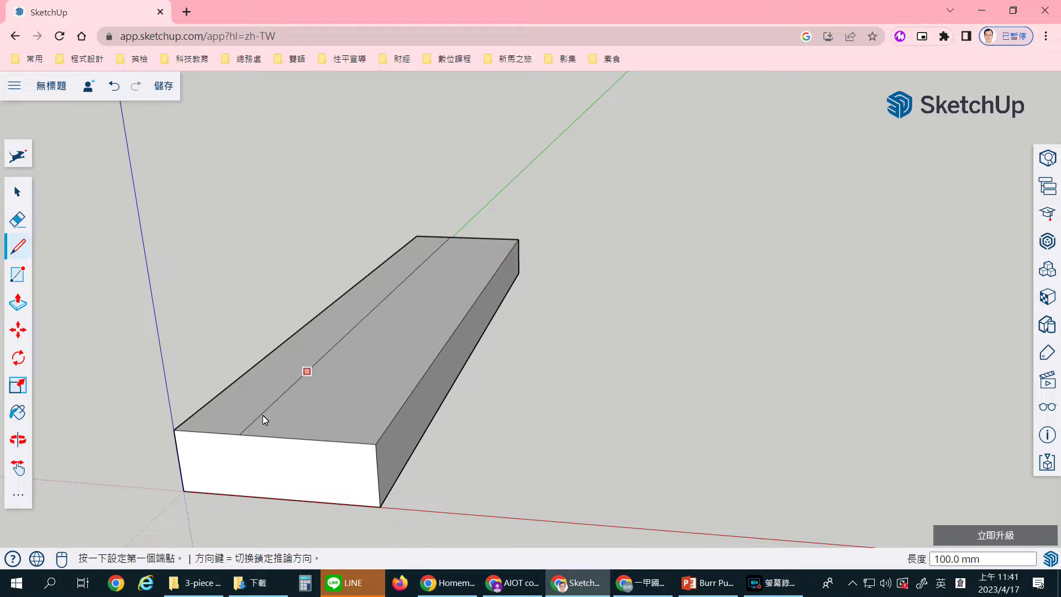
click(238, 435)
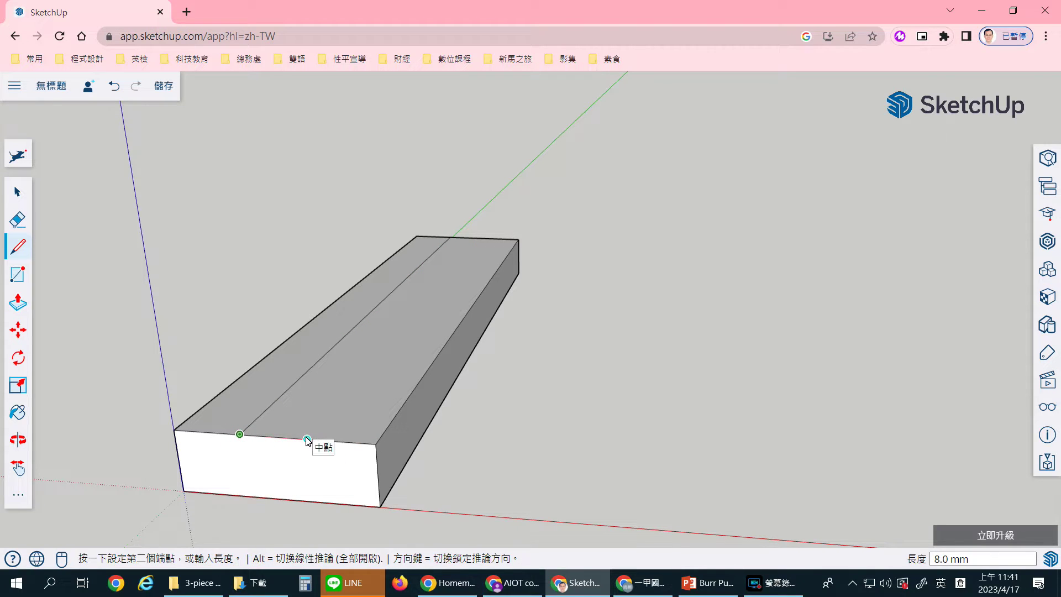
click(307, 439)
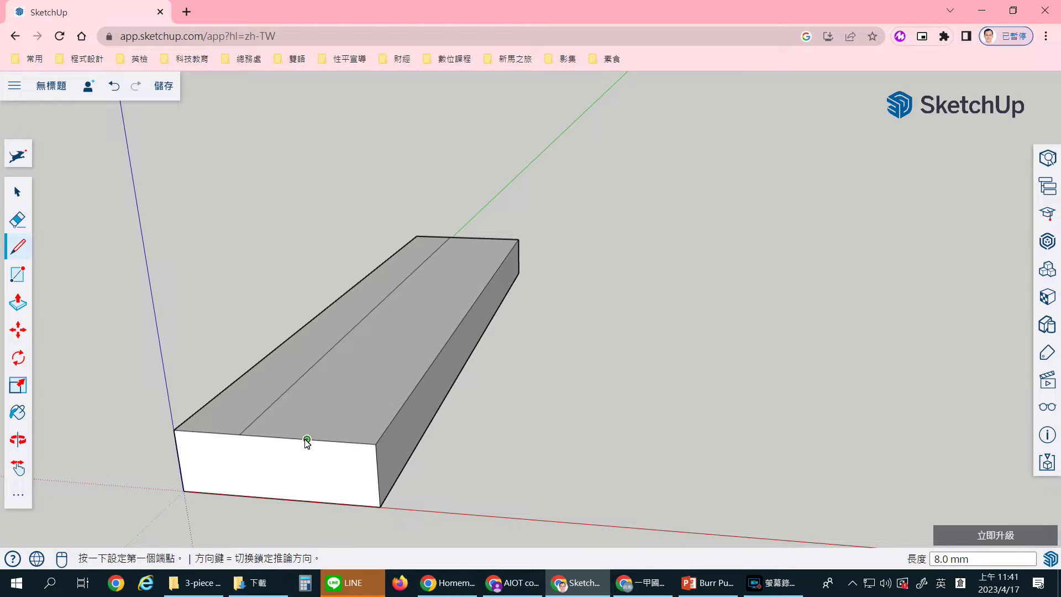
click(307, 440)
click(486, 237)
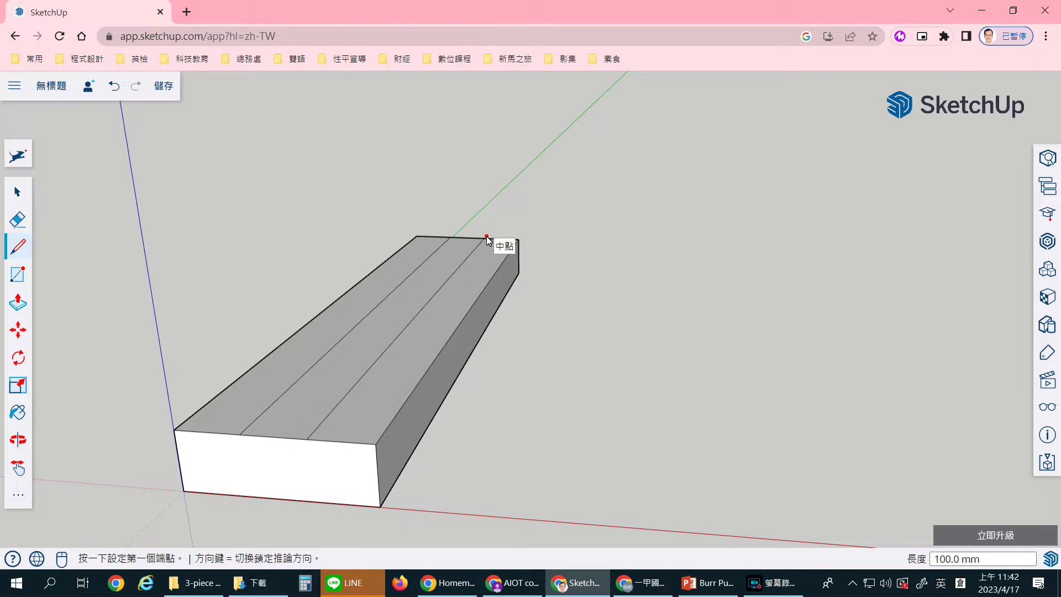
click(334, 303)
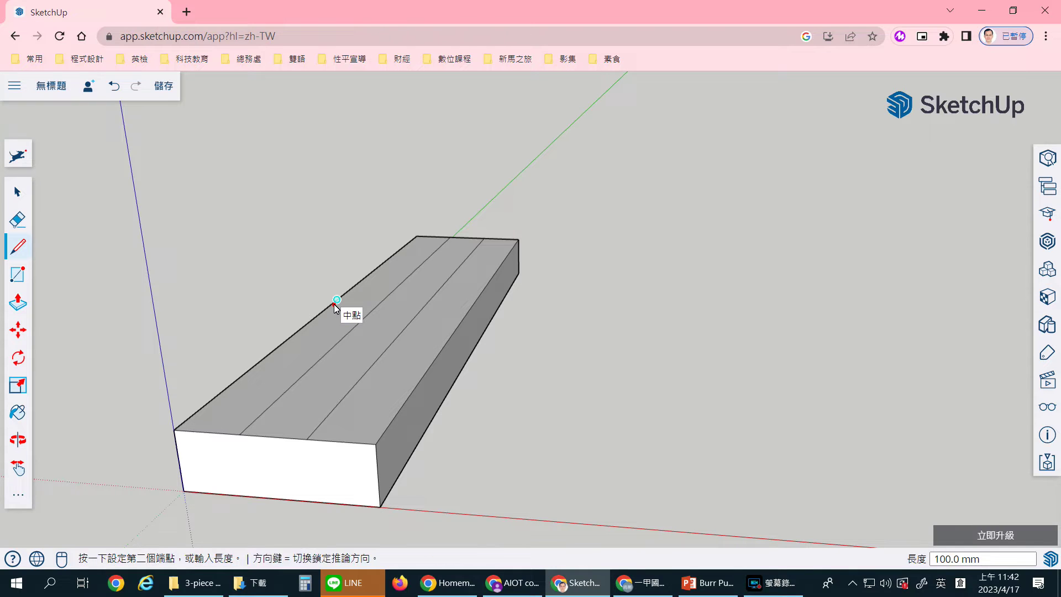
Draw the first crosswise lines across the top face, one at a 4 mm step.
click(471, 308)
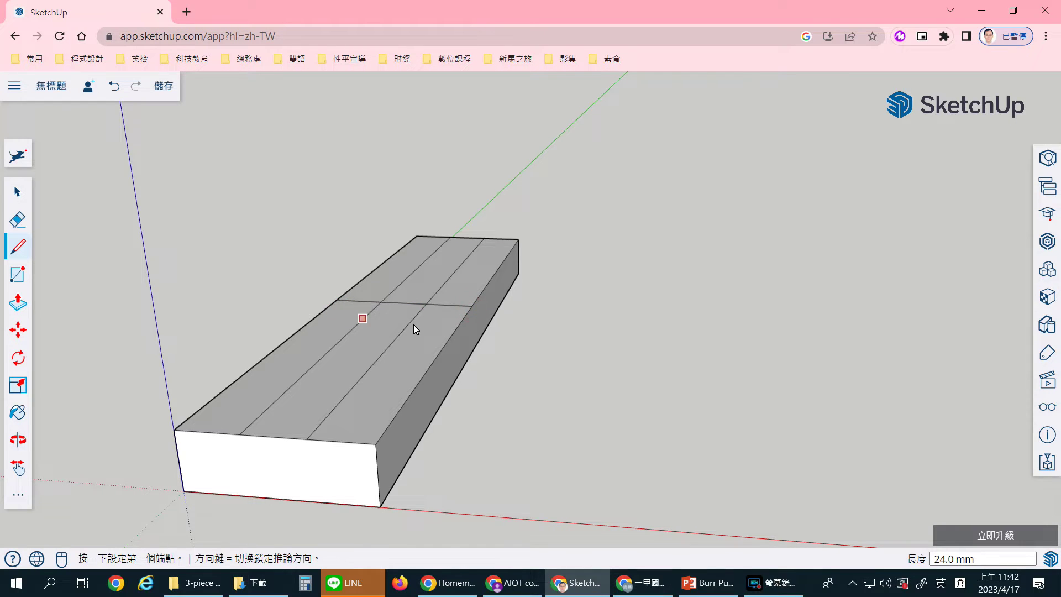
scroll(384, 321, up, 3)
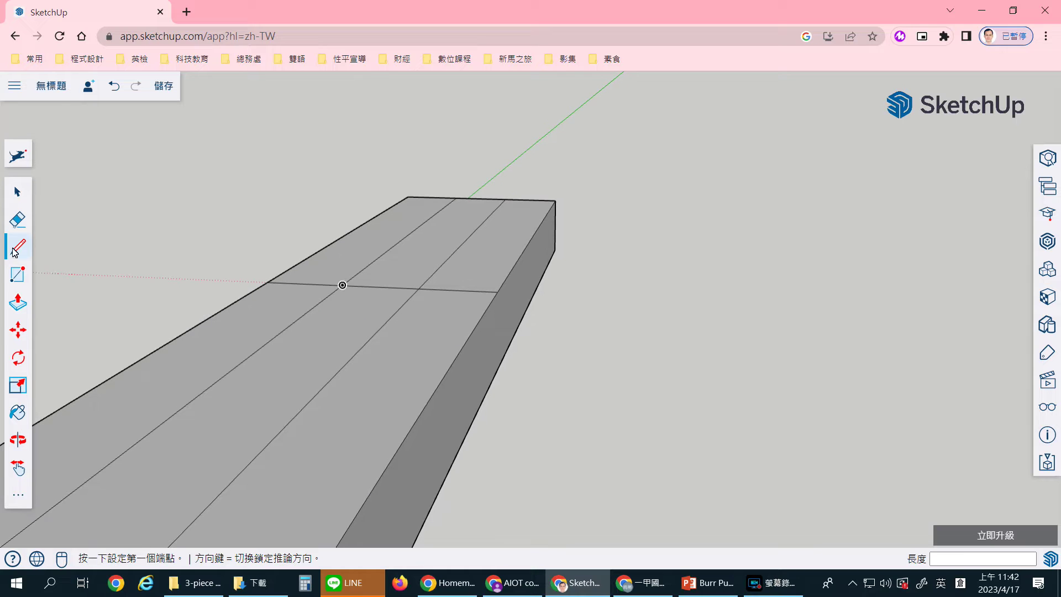
click(268, 282)
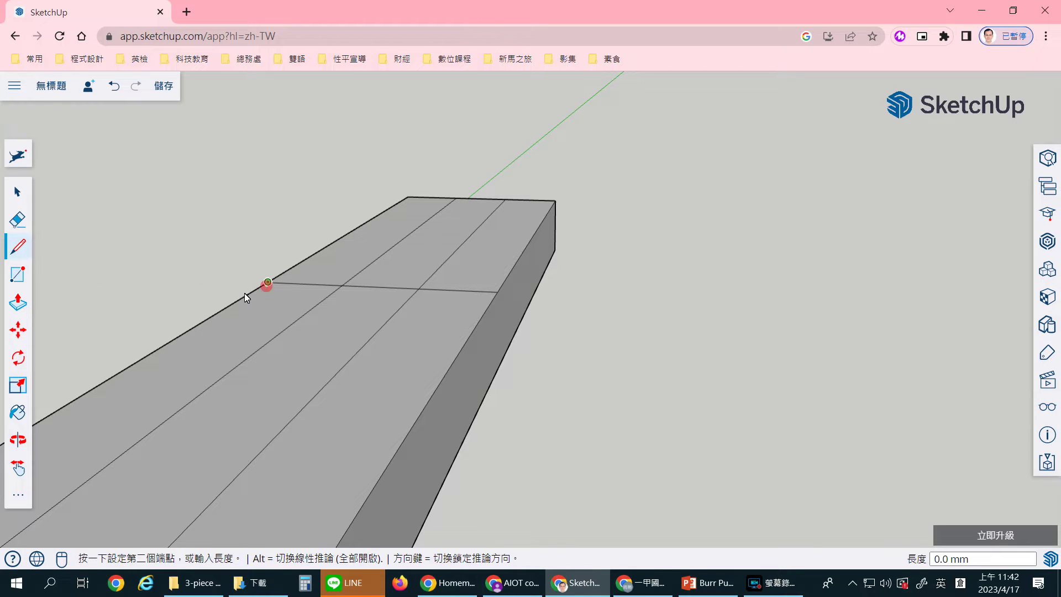
text(4)
key(Return)
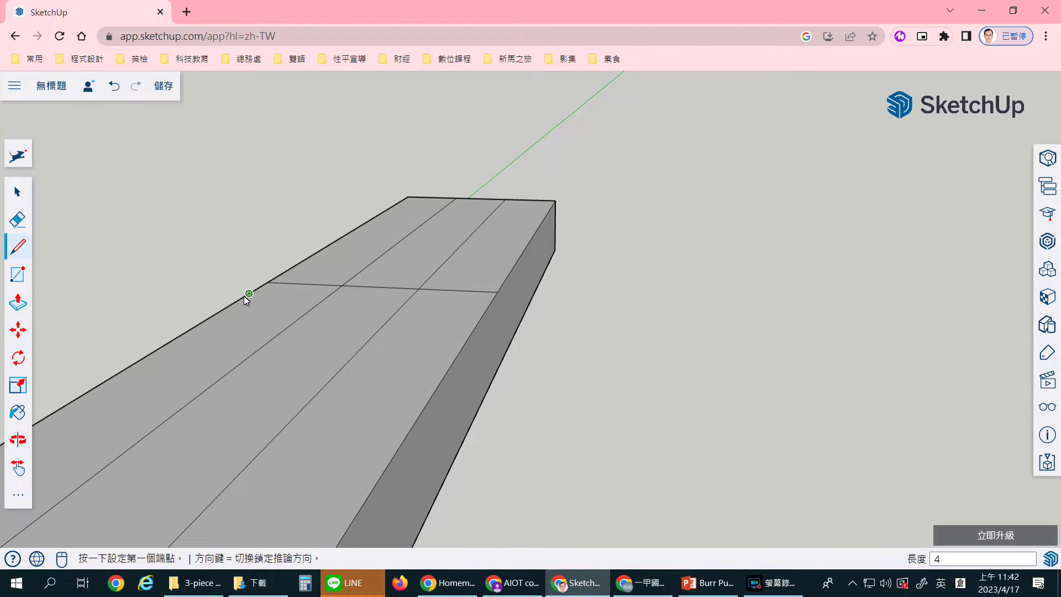
click(248, 297)
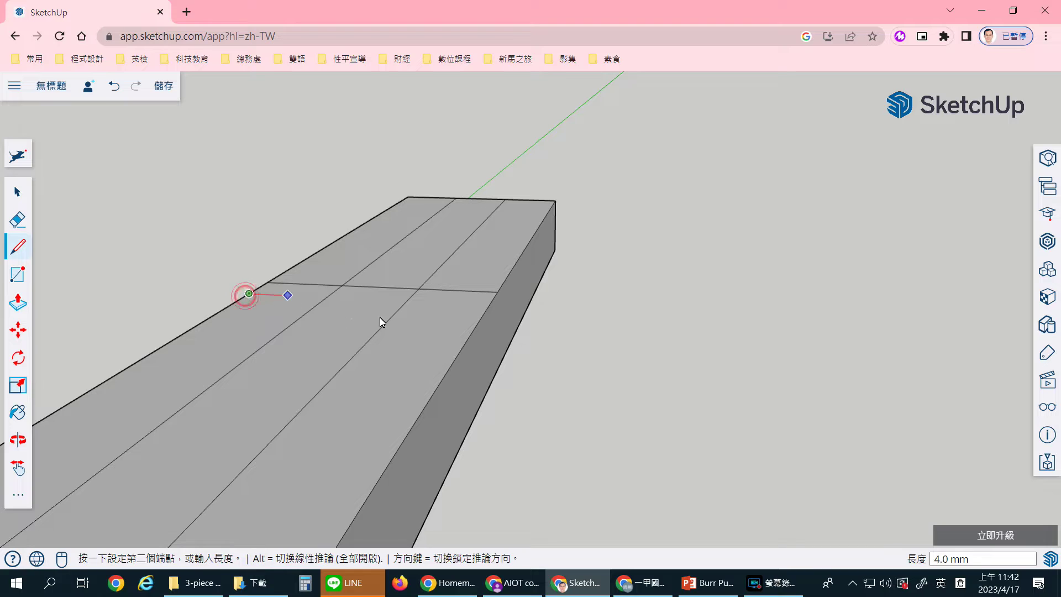
click(489, 304)
click(270, 277)
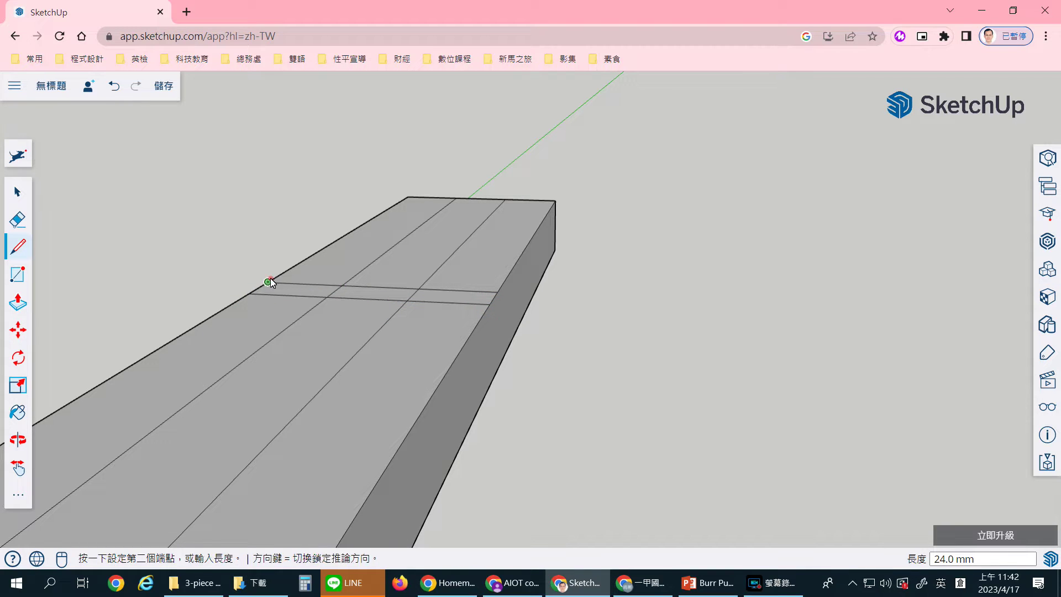
click(283, 271)
click(504, 283)
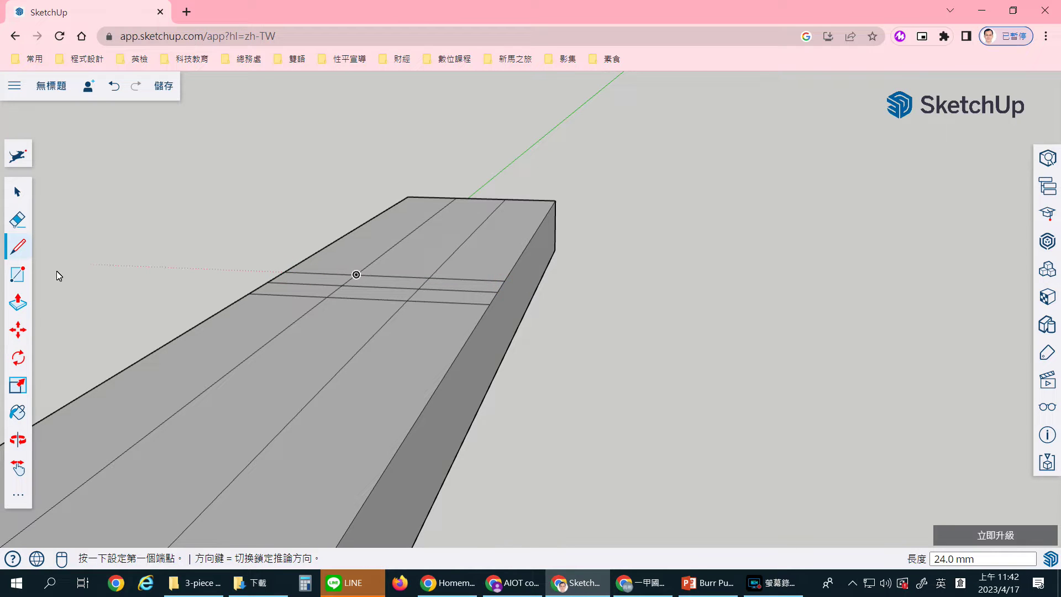
Add two more cross lines at 8 mm steps along the top edge.
click(248, 294)
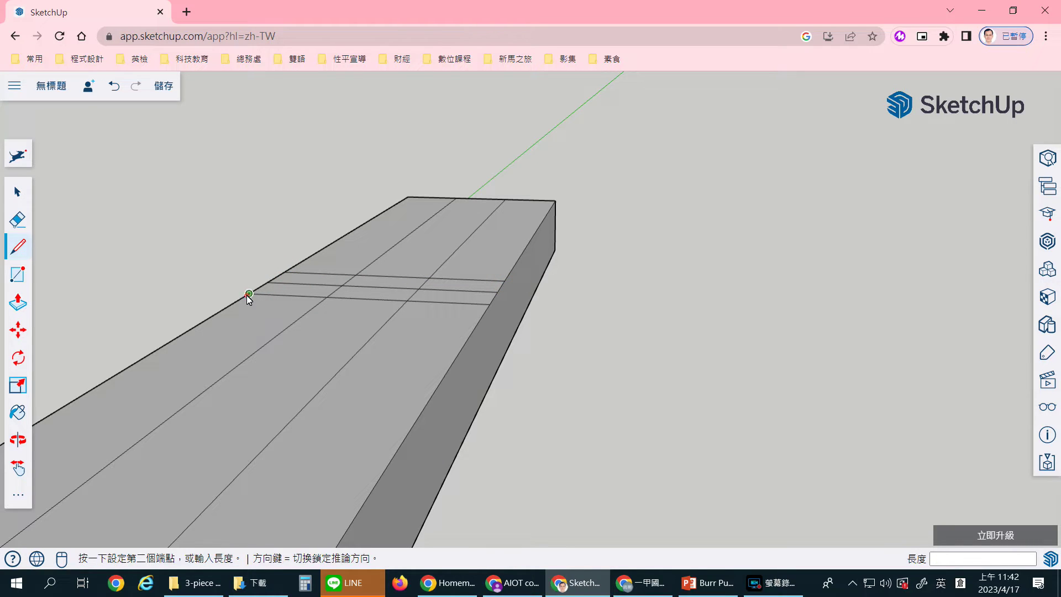
key(Return)
click(206, 319)
click(466, 336)
click(285, 272)
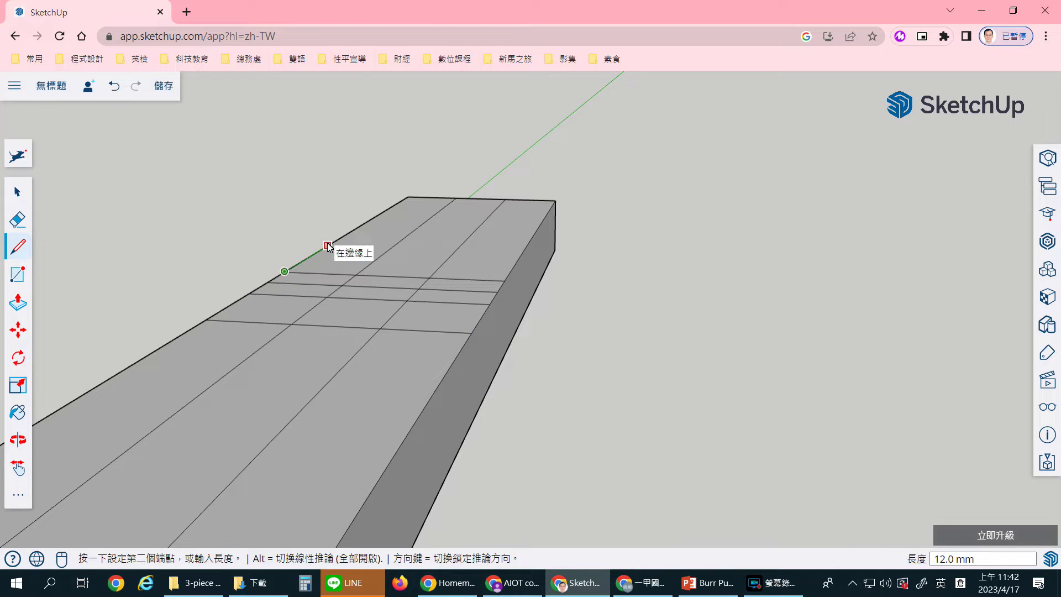
text(8)
key(Return)
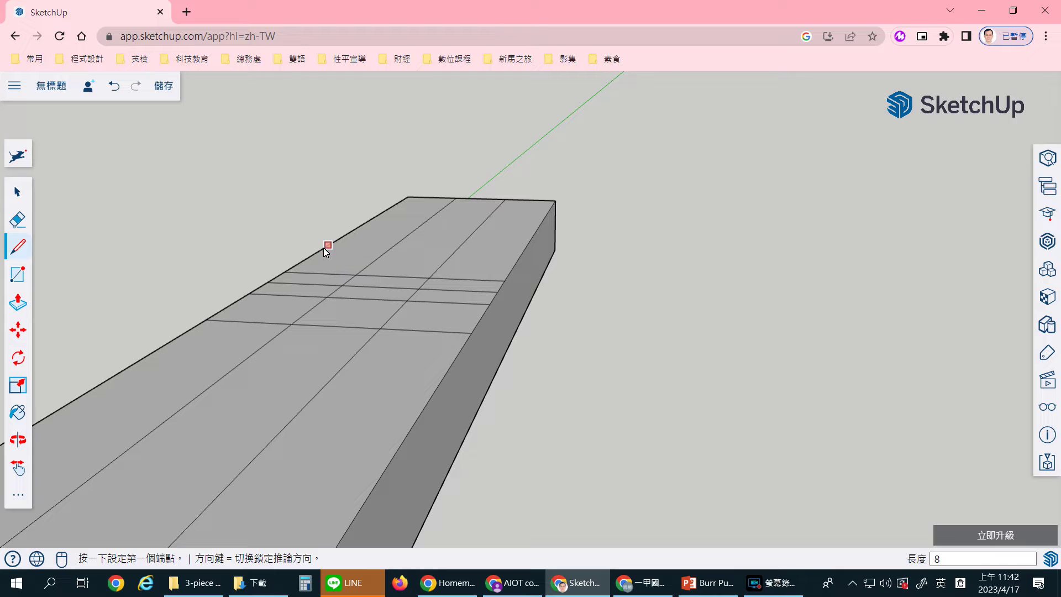
click(313, 253)
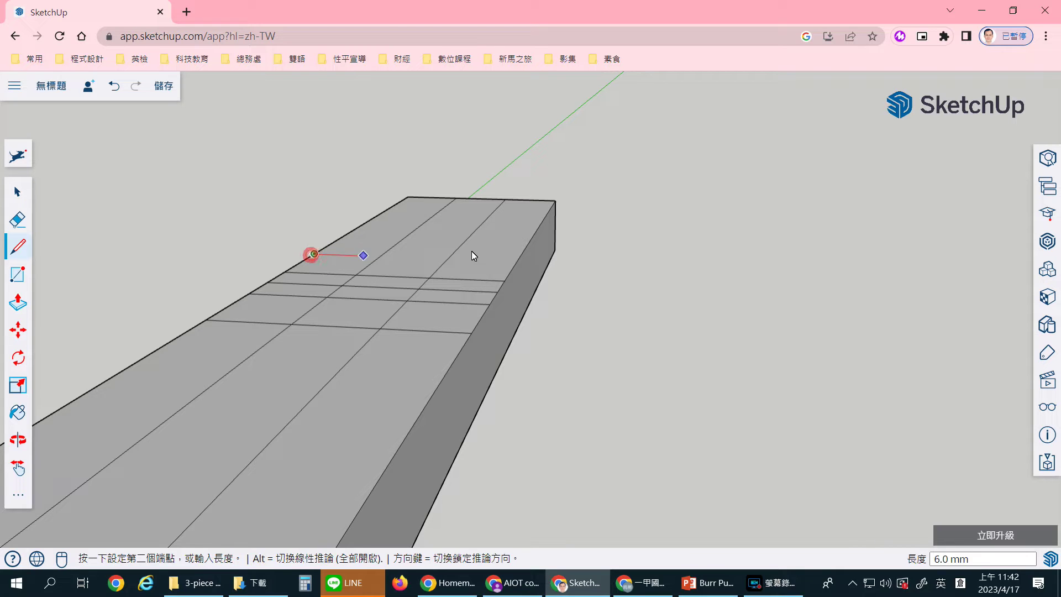
click(516, 261)
scroll(451, 287, up, 1)
scroll(449, 289, up, 1)
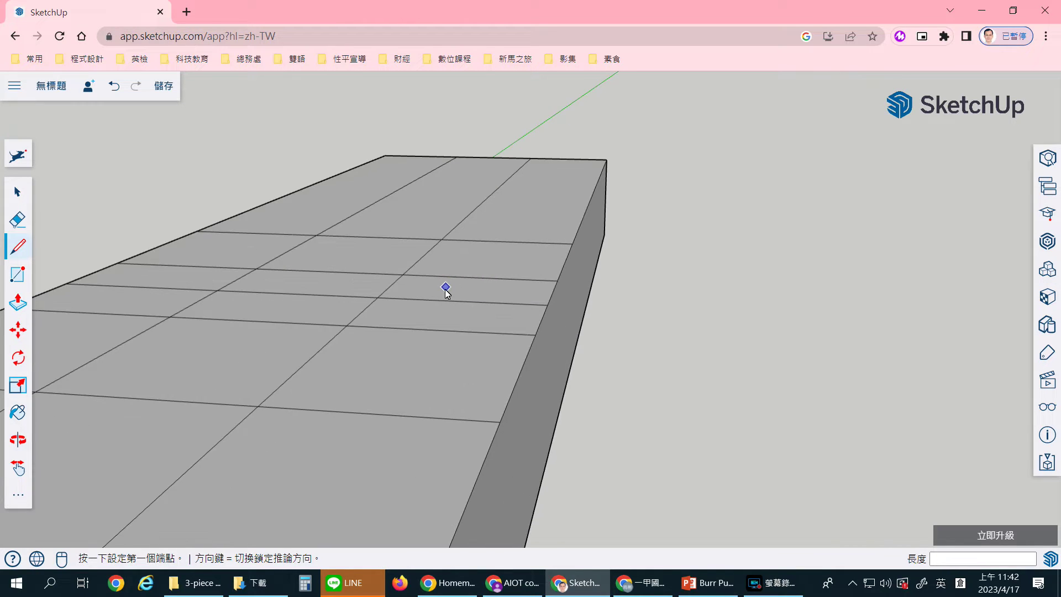
scroll(444, 289, down, 2)
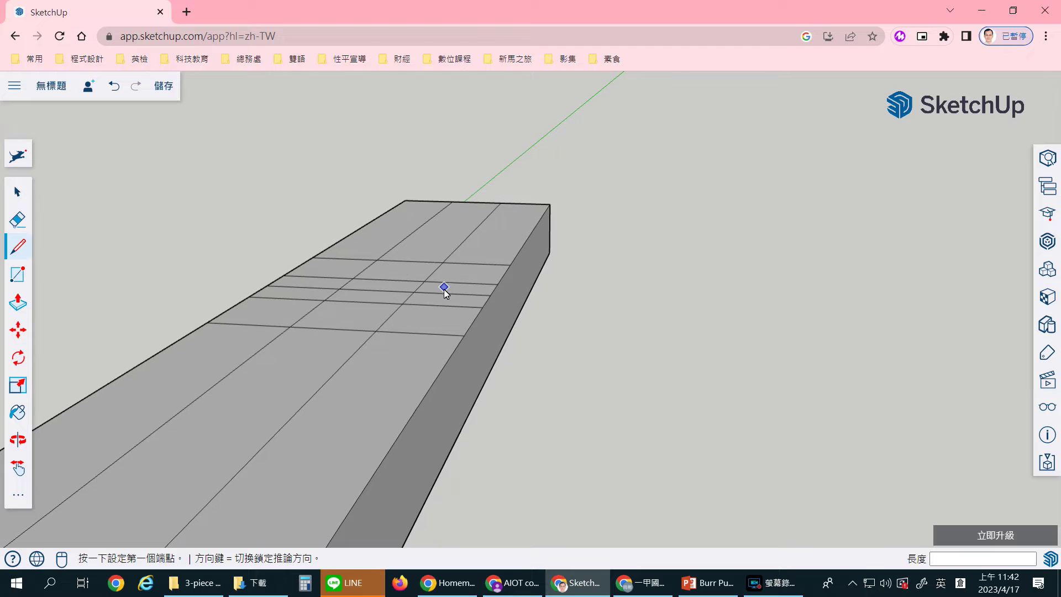
Orbit, then select and delete the stray short diagonal edge on the top face.
click(18, 439)
mouse_move(421, 324)
mouse_down()
mouse_move(237, 365)
mouse_move(189, 353)
mouse_up()
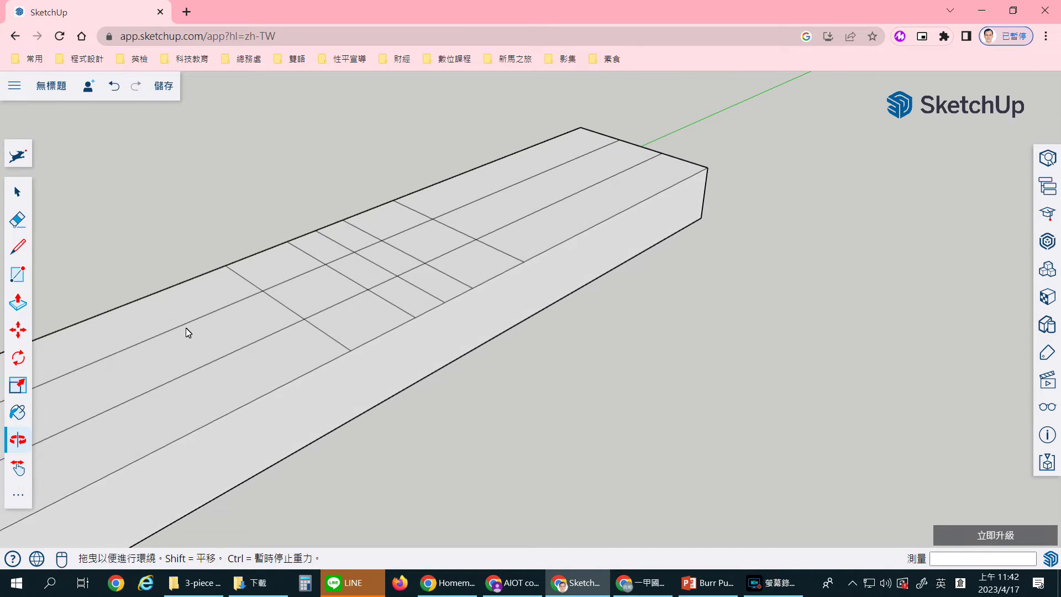
click(26, 197)
click(330, 241)
key(Delete)
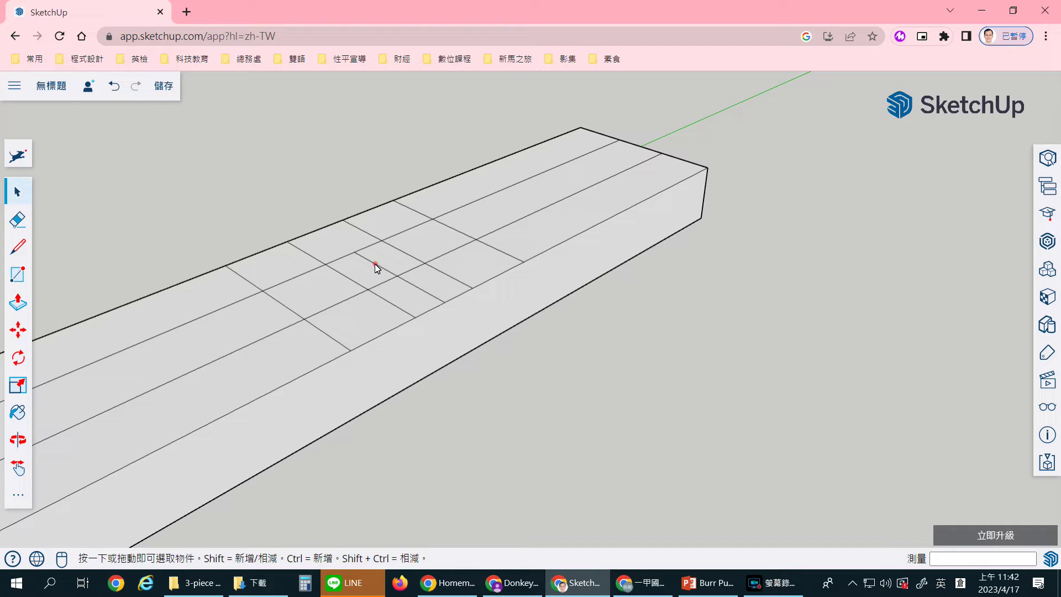
Zoom out and box-select the entire gridded stick.
scroll(423, 293, down, 2)
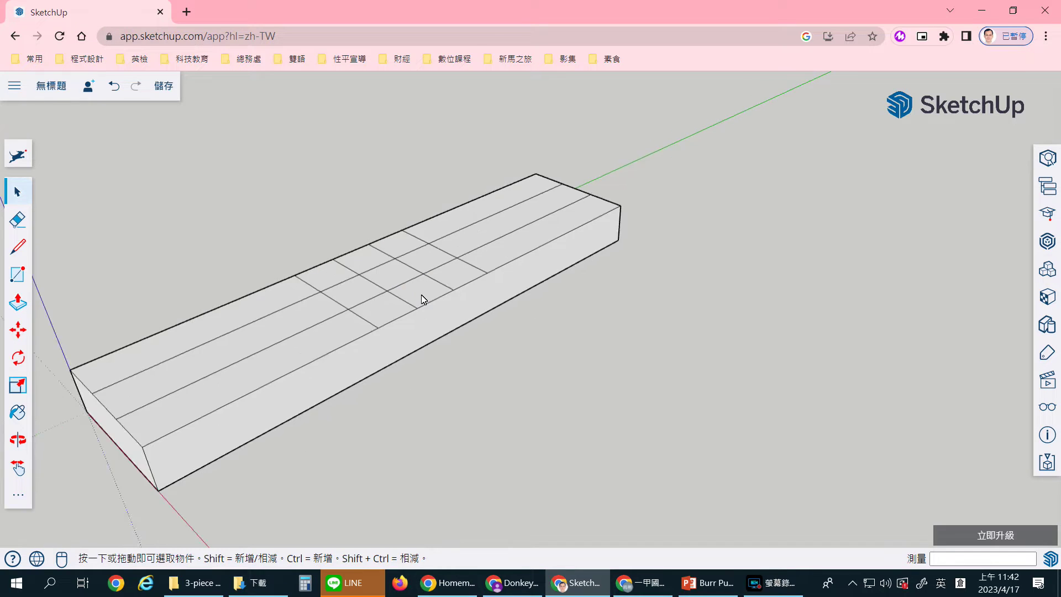
scroll(421, 299, down, 2)
click(16, 442)
drag(173, 419, 403, 403)
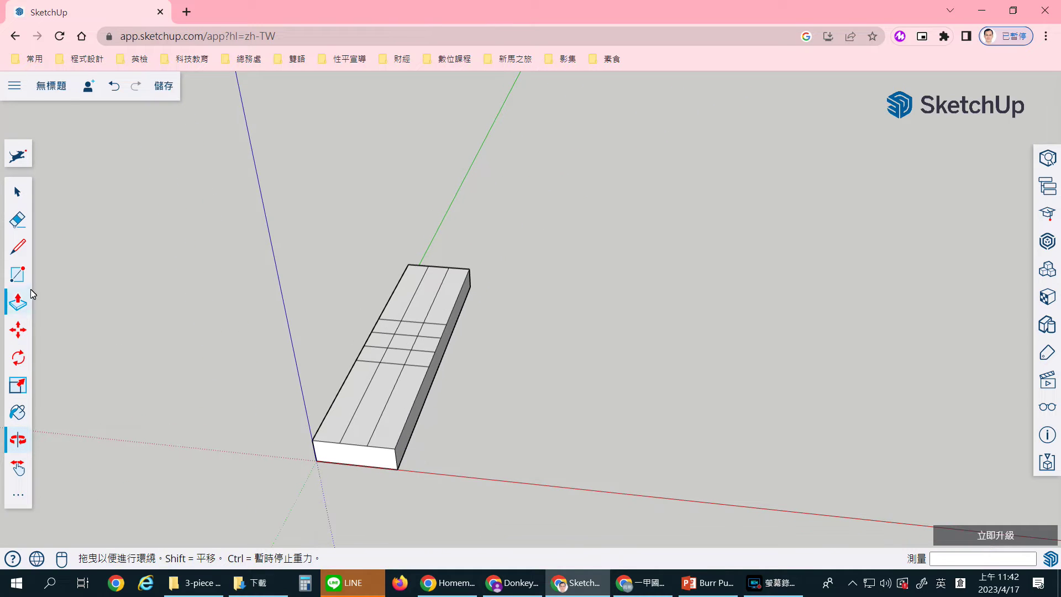
click(15, 191)
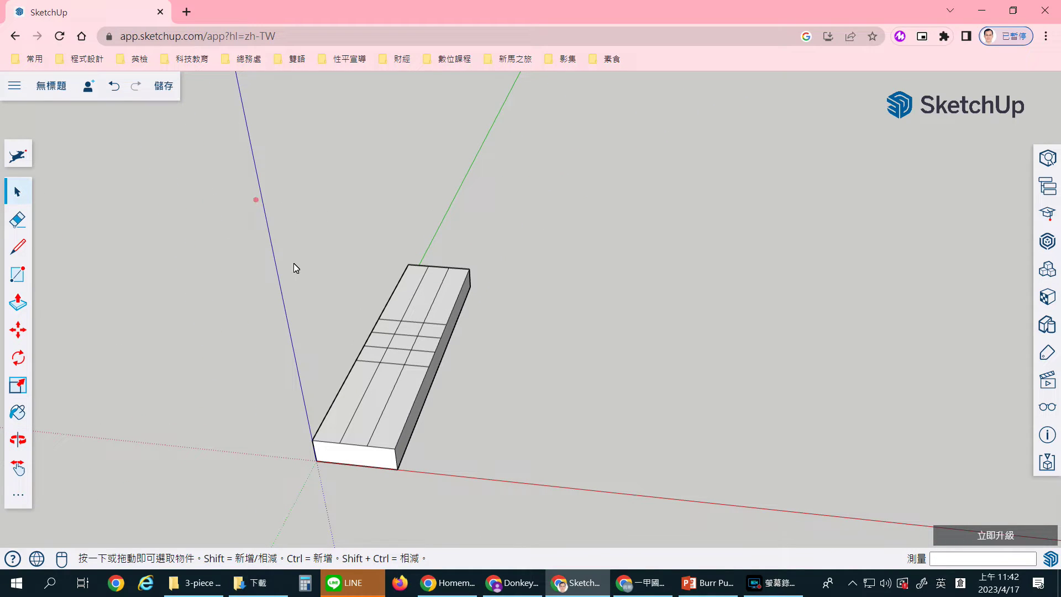
drag(255, 200, 523, 540)
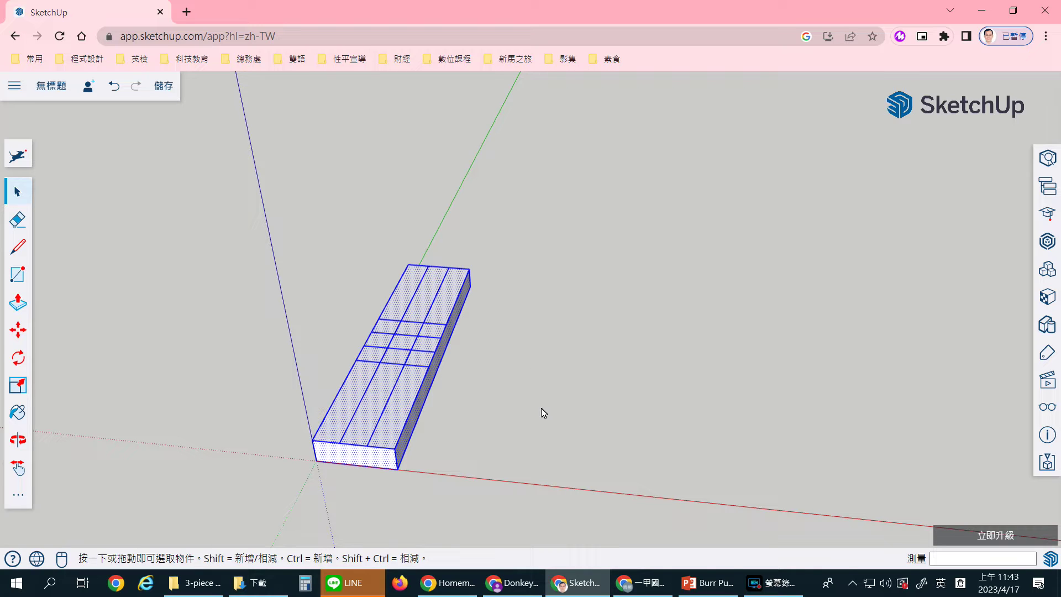
Paste a copy of the stick and move it level and parallel beside the original.
click(508, 424)
key(ctrl+v)
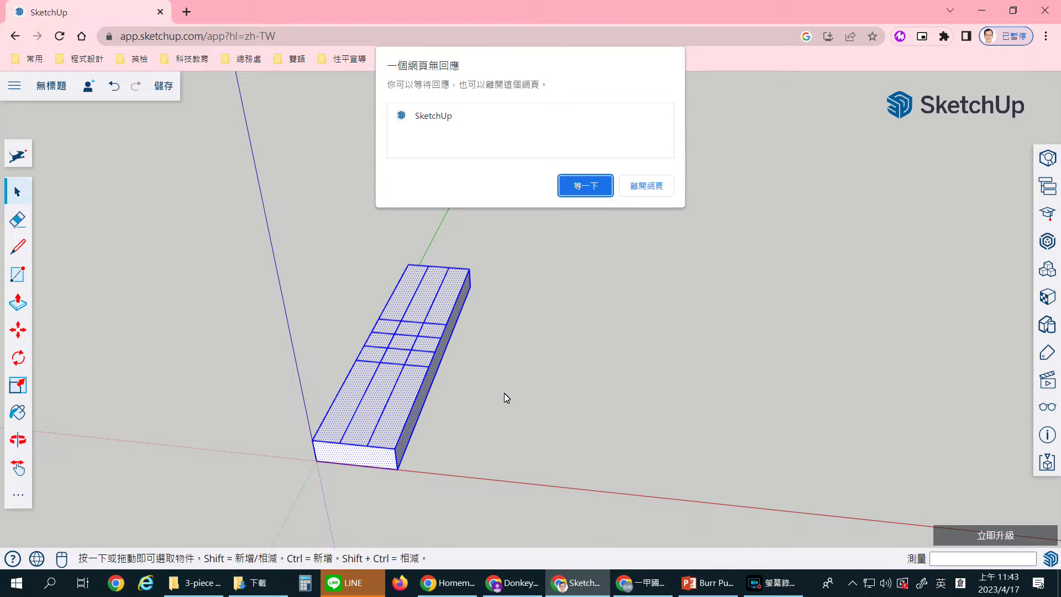
click(581, 185)
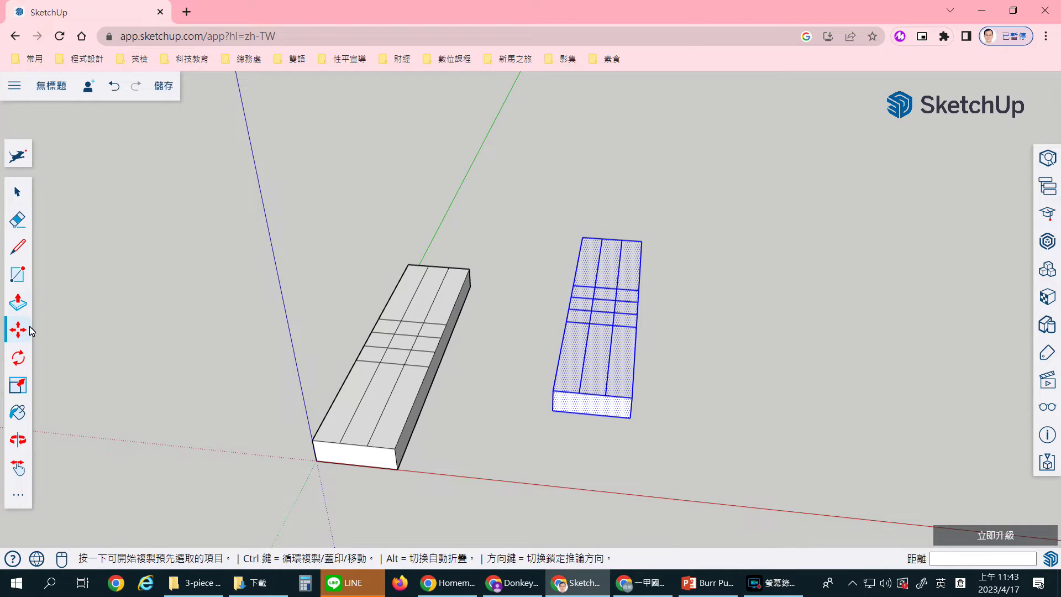
click(23, 338)
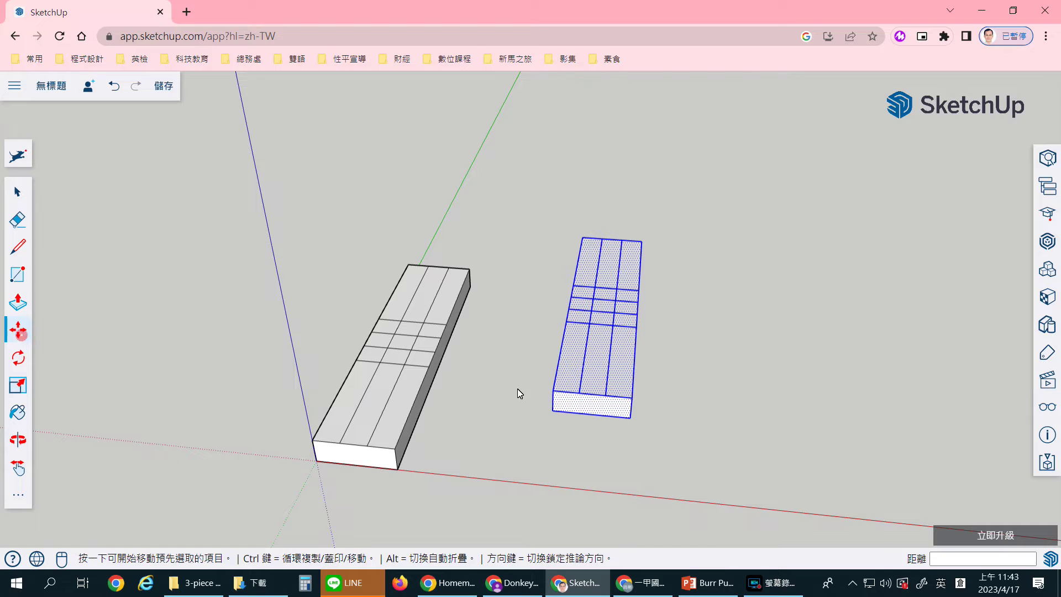
click(597, 376)
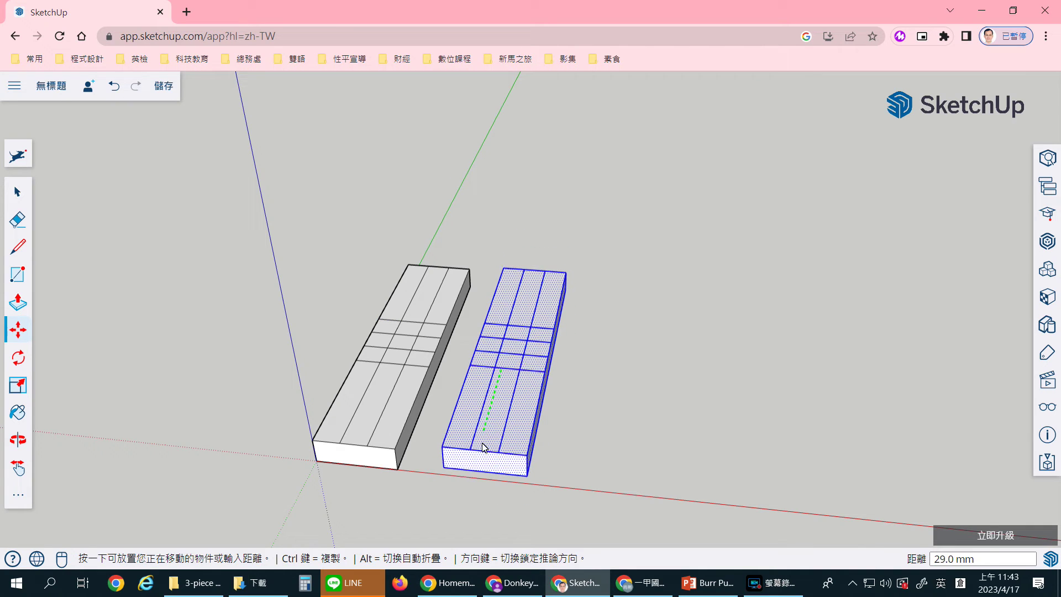
click(485, 440)
click(611, 421)
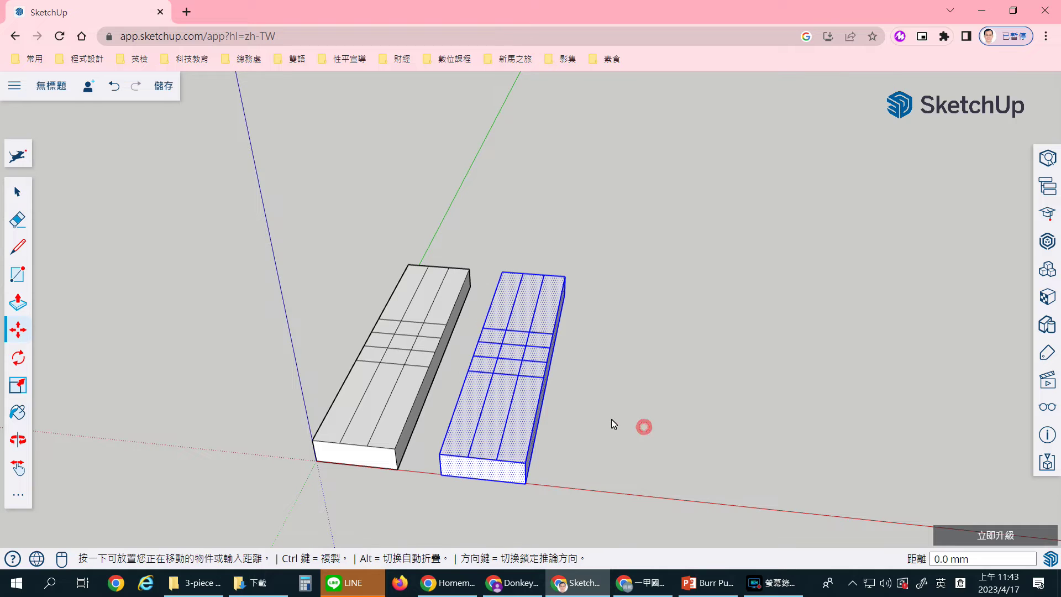
click(665, 424)
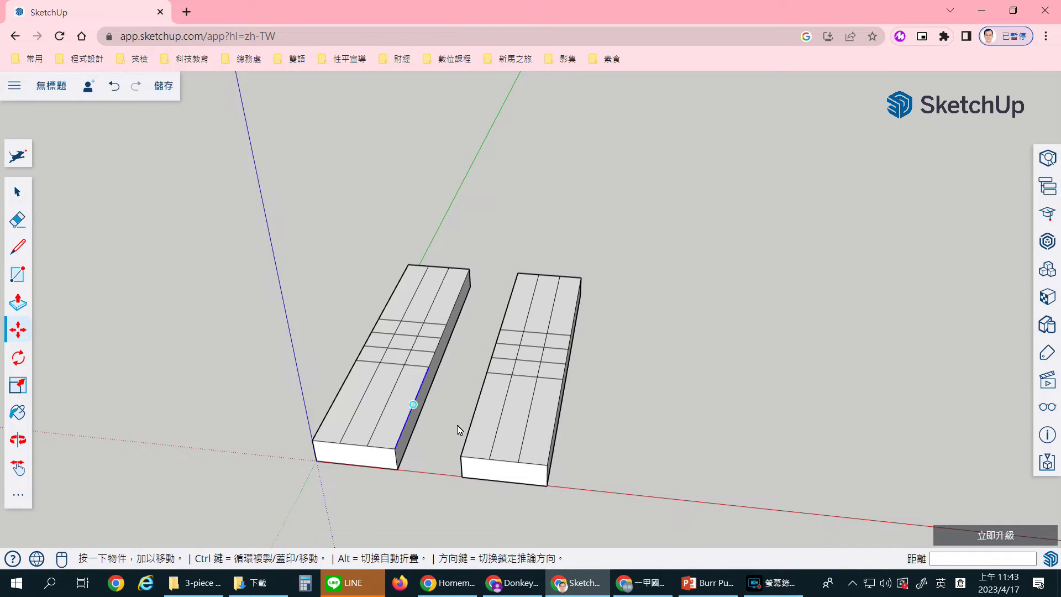
click(16, 192)
click(642, 426)
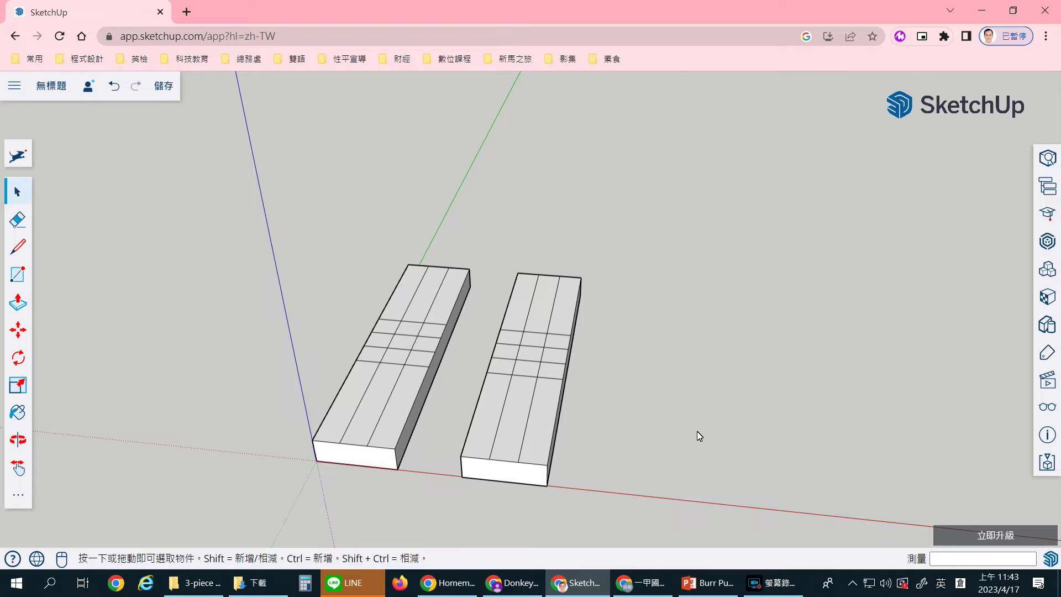
Paste a third copy and place it 29 mm from the second stick.
key(ctrl+v)
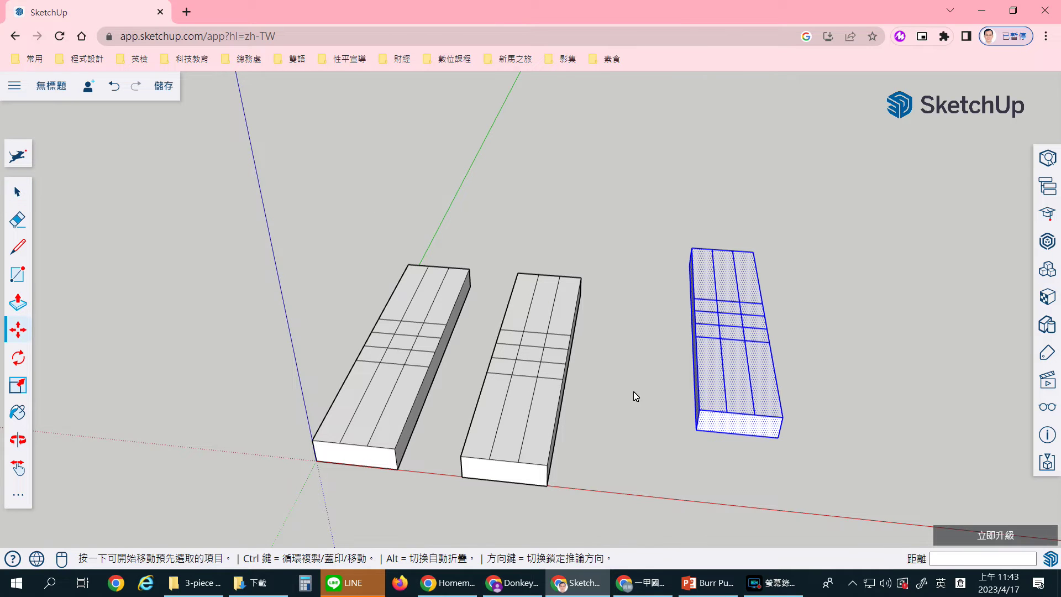
click(737, 380)
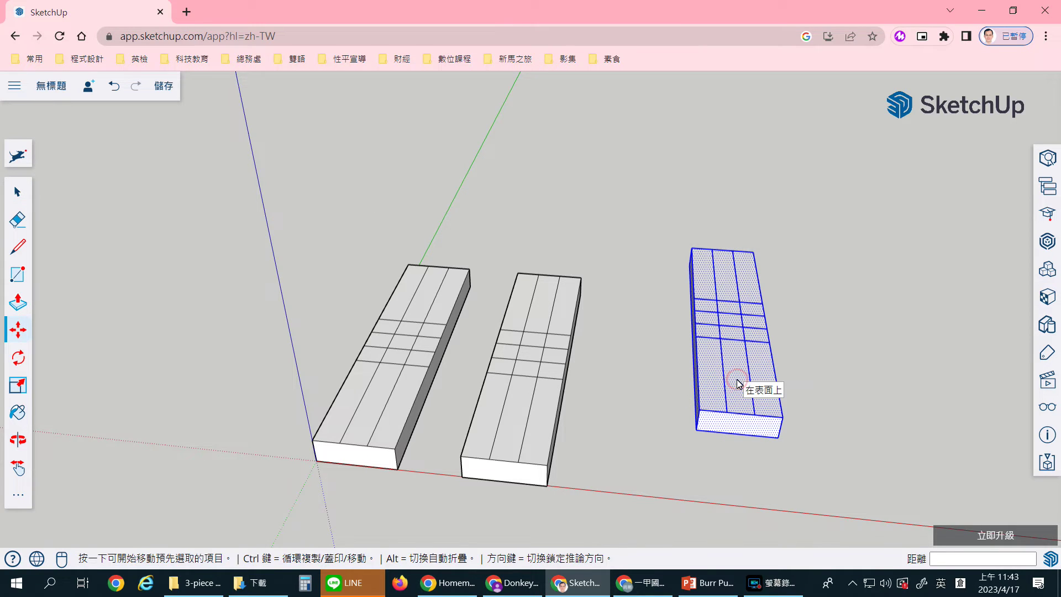
click(695, 387)
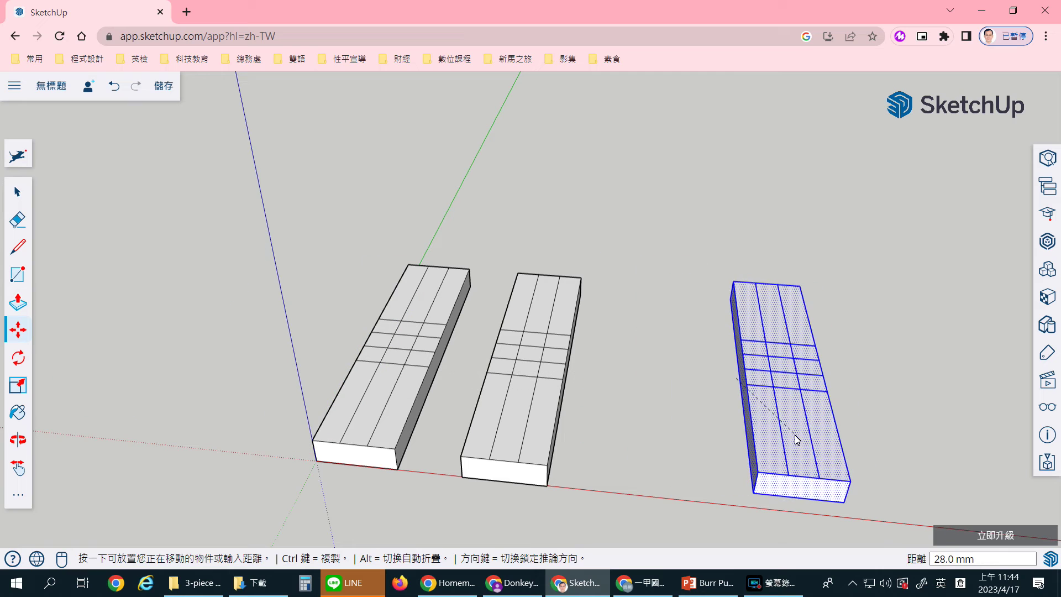
click(646, 461)
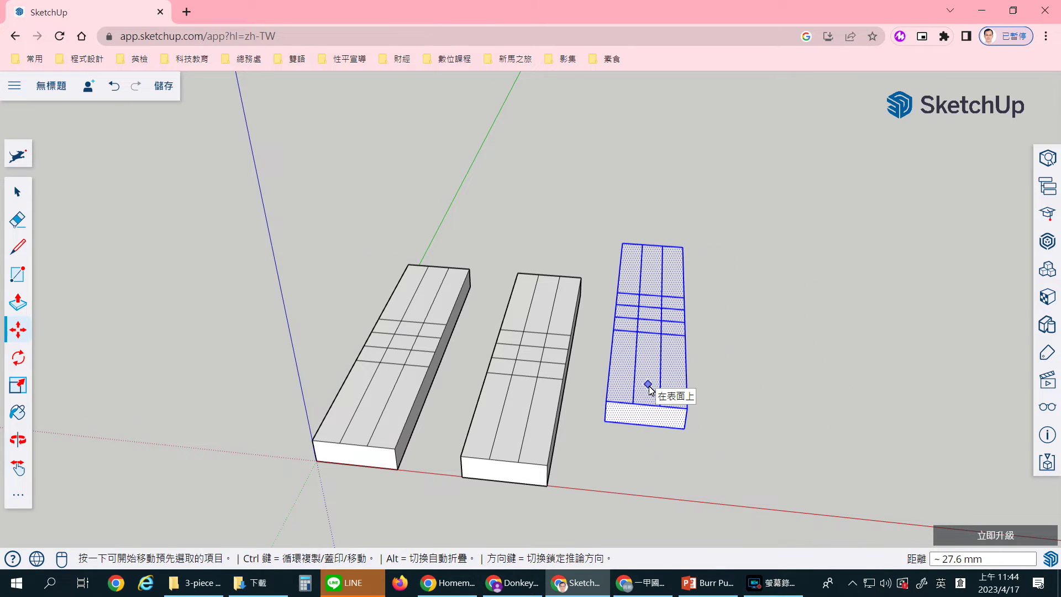
click(648, 385)
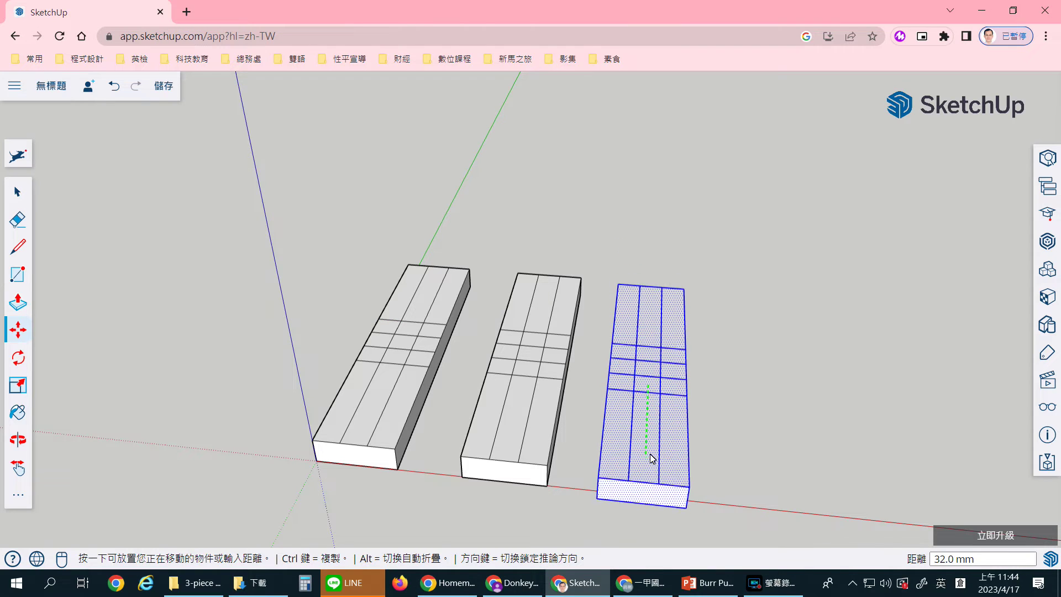
click(647, 451)
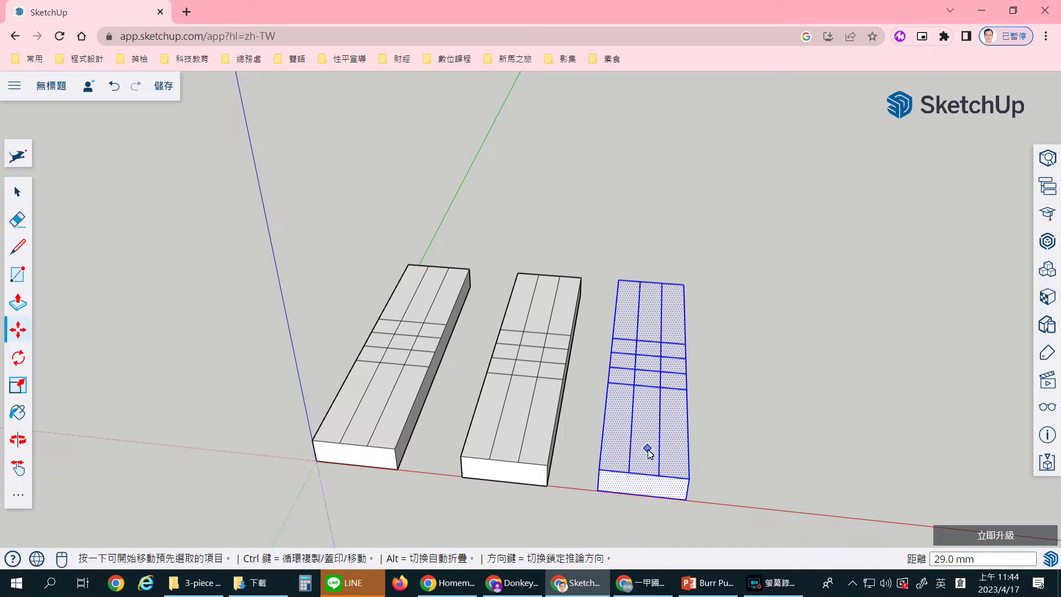
scroll(188, 268, up, 2)
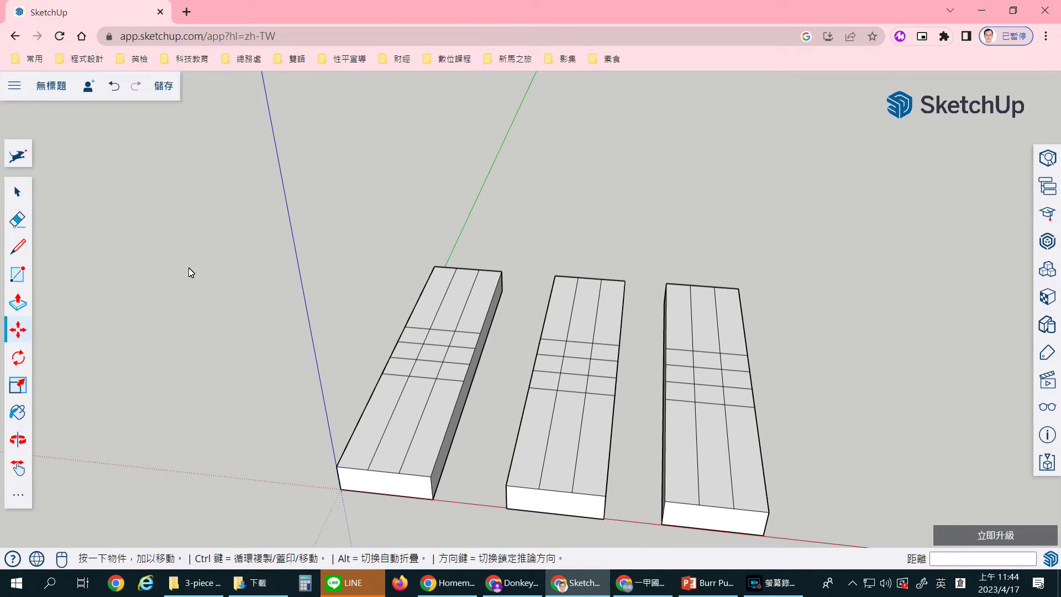
Select and delete several unneeded grid edges on the first stick.
click(17, 192)
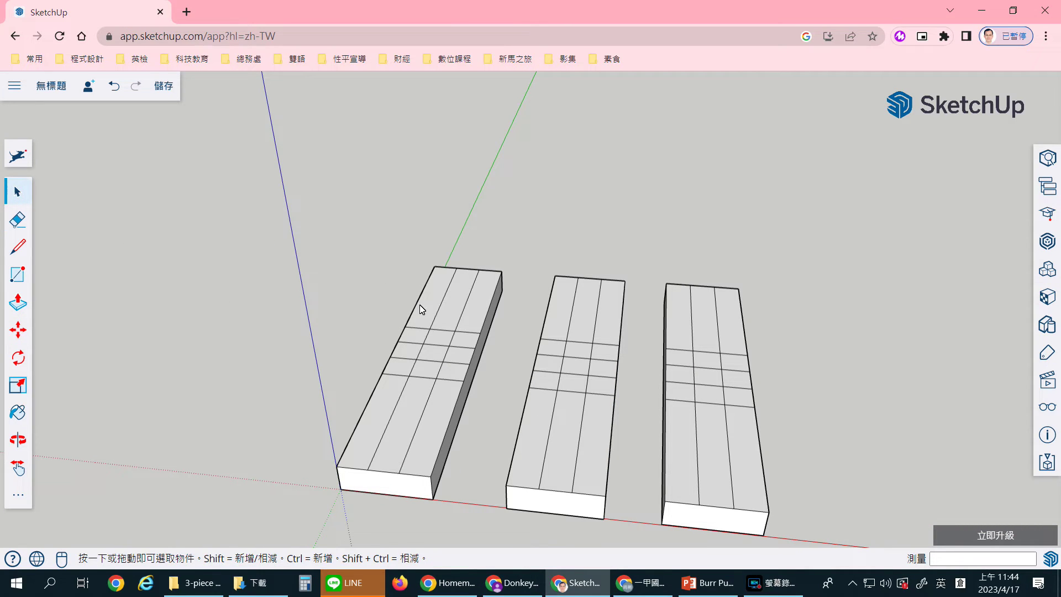
click(393, 376)
click(399, 402)
key(Delete)
click(424, 410)
key(Delete)
key(Delete)
key(Delete)
key(Delete)
click(465, 304)
key(Delete)
click(442, 297)
key(Delete)
Delete the remaining inner edges, undoing an accidental face deletion, leaving a T-shaped face.
click(419, 332)
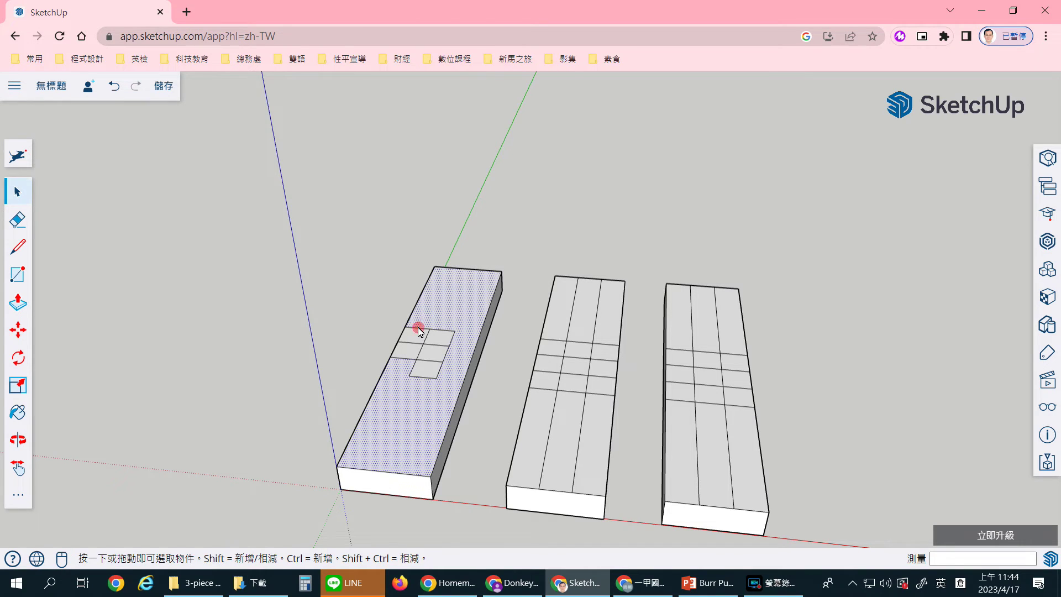
click(417, 328)
key(Delete)
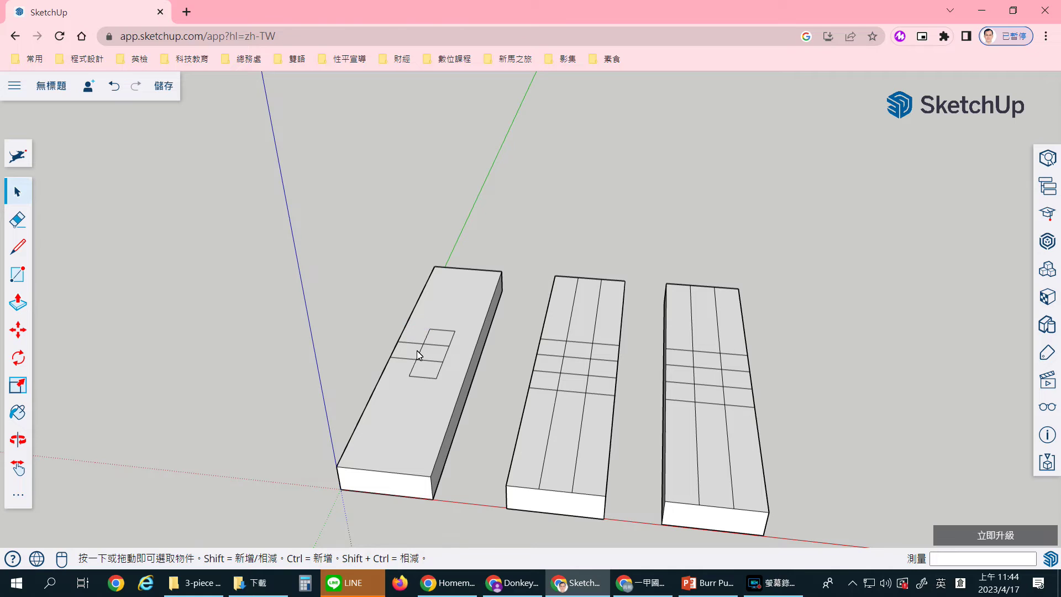
click(418, 354)
key(Delete)
key(ctrl+z)
scroll(418, 360, up, 2)
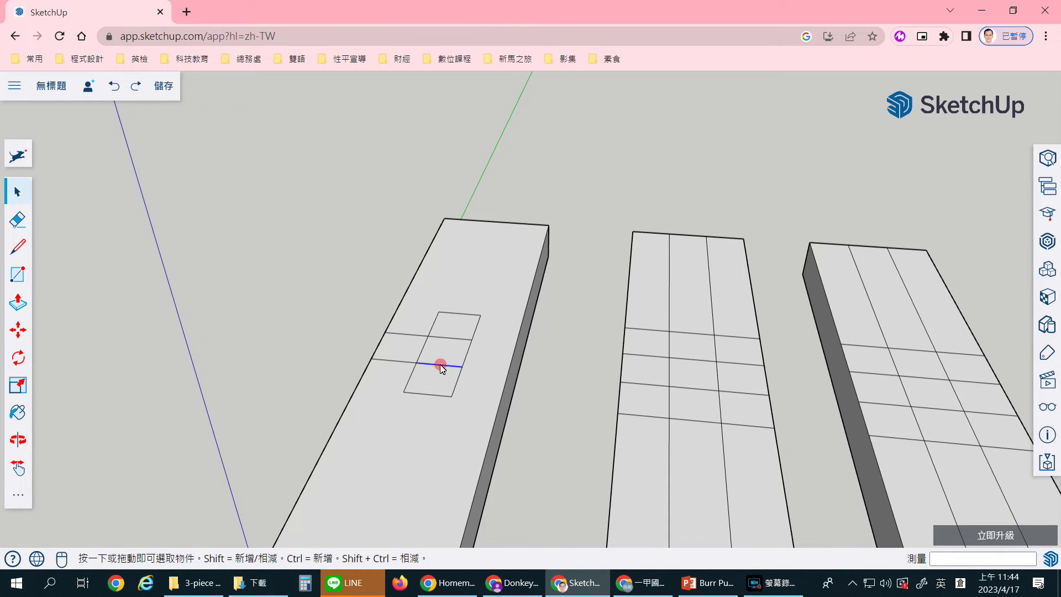
key(Delete)
click(419, 350)
key(Delete)
Push the T-shaped face down 8 mm to cut the notch, then pan the view.
click(18, 309)
click(433, 344)
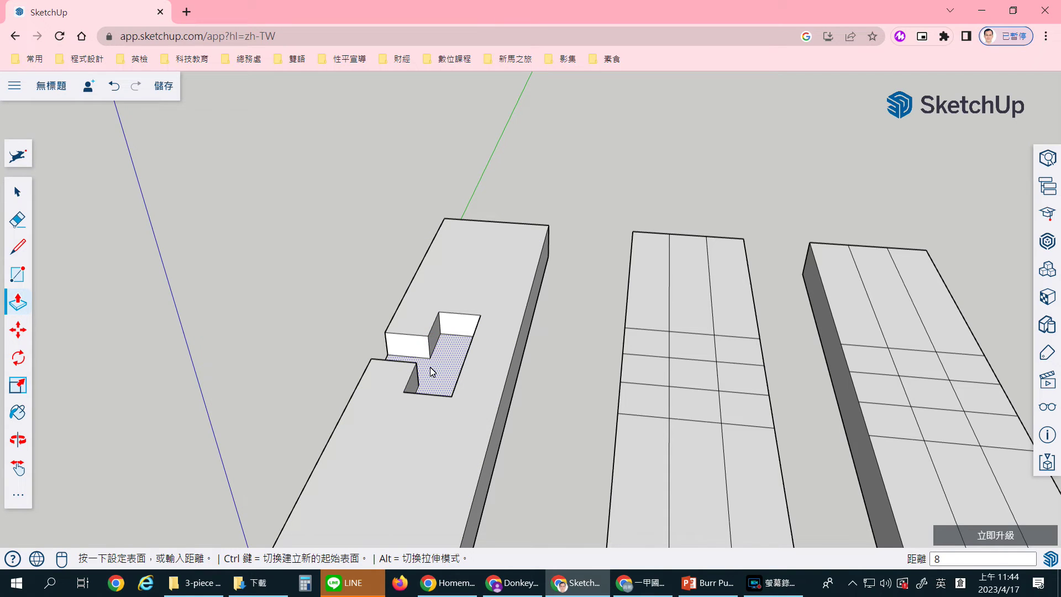
key(Return)
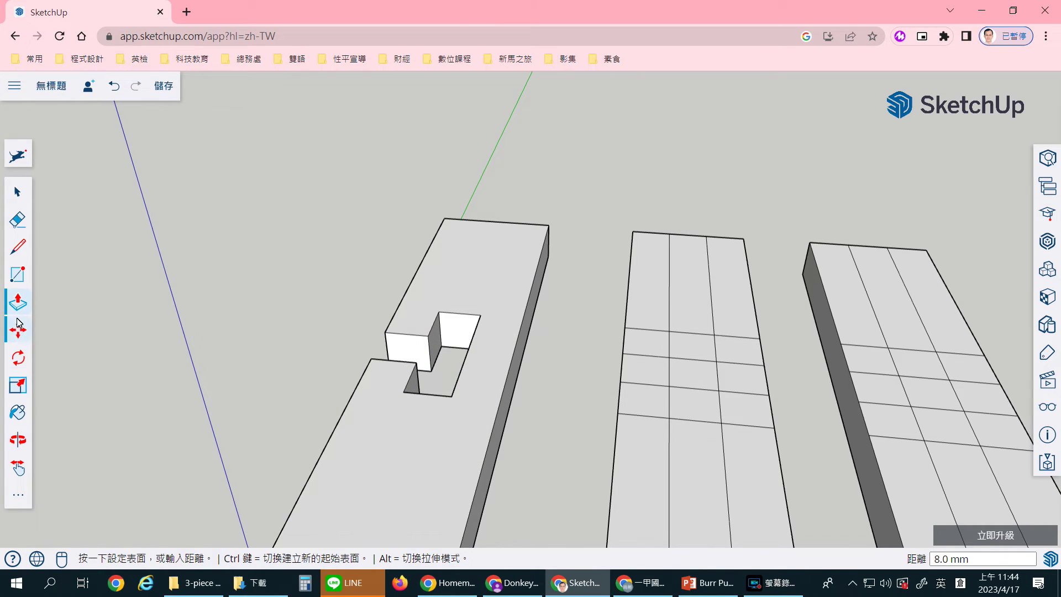
scroll(310, 400, down, 2)
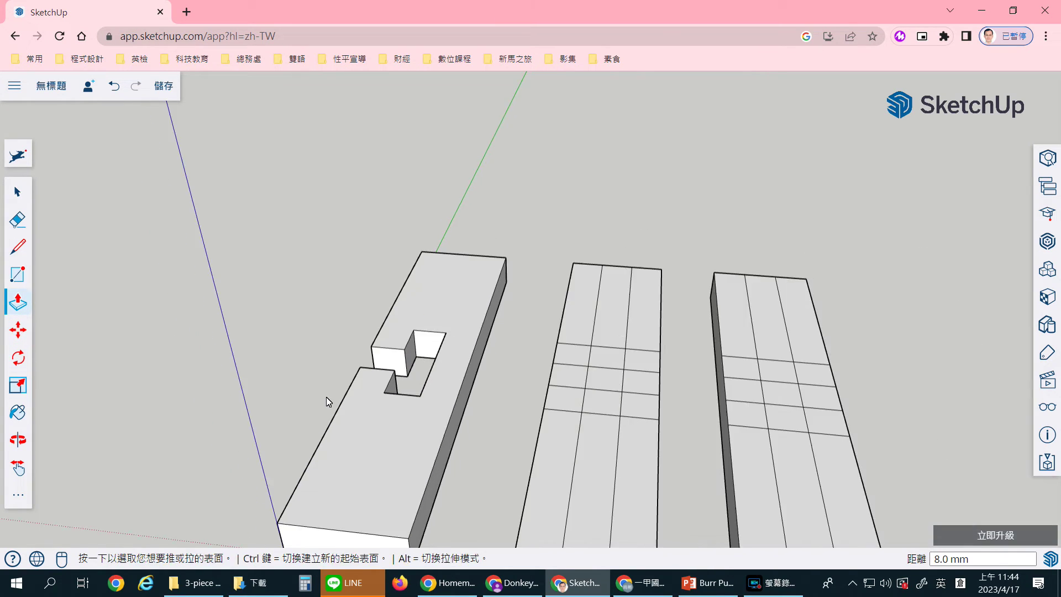
click(19, 467)
mouse_move(526, 407)
mouse_down()
mouse_move(332, 320)
mouse_move(367, 355)
mouse_up()
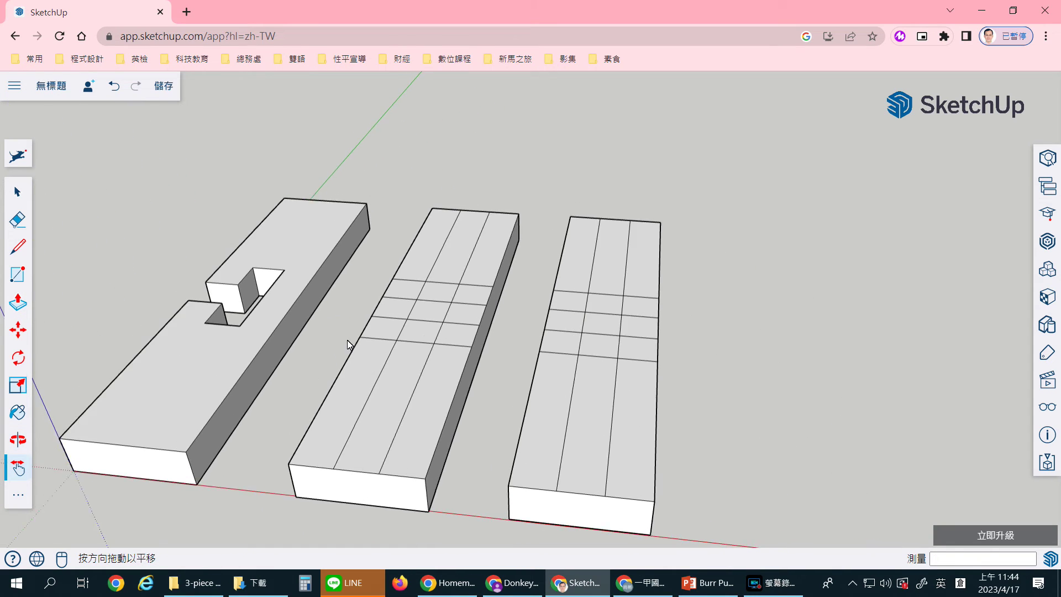
Delete the two long grid edges on the middle stick, undoing an accidental face deletion.
key(space)
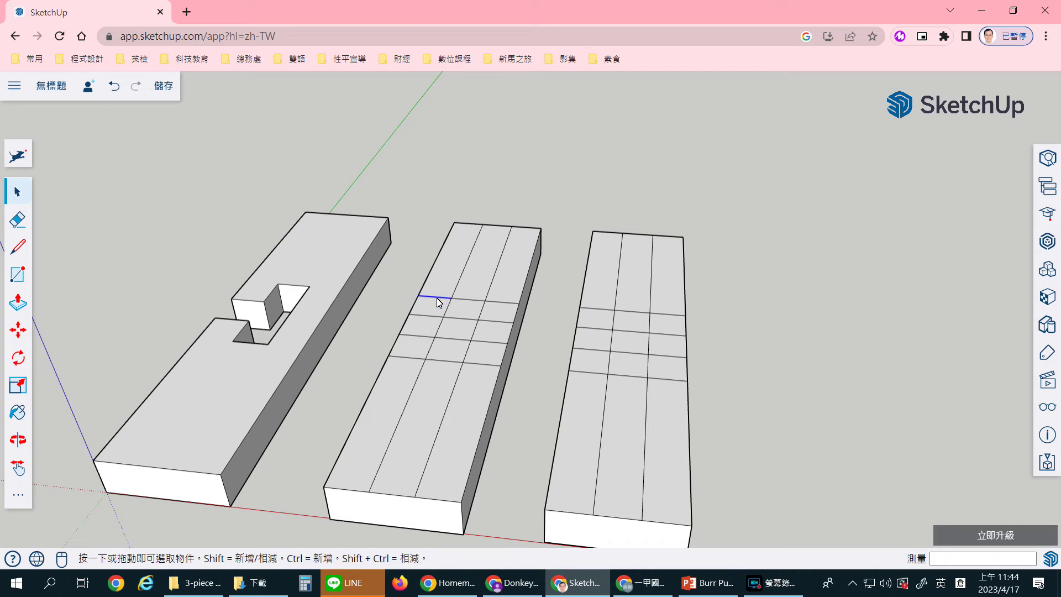
click(458, 279)
key(Delete)
click(492, 277)
key(Delete)
click(489, 341)
key(Delete)
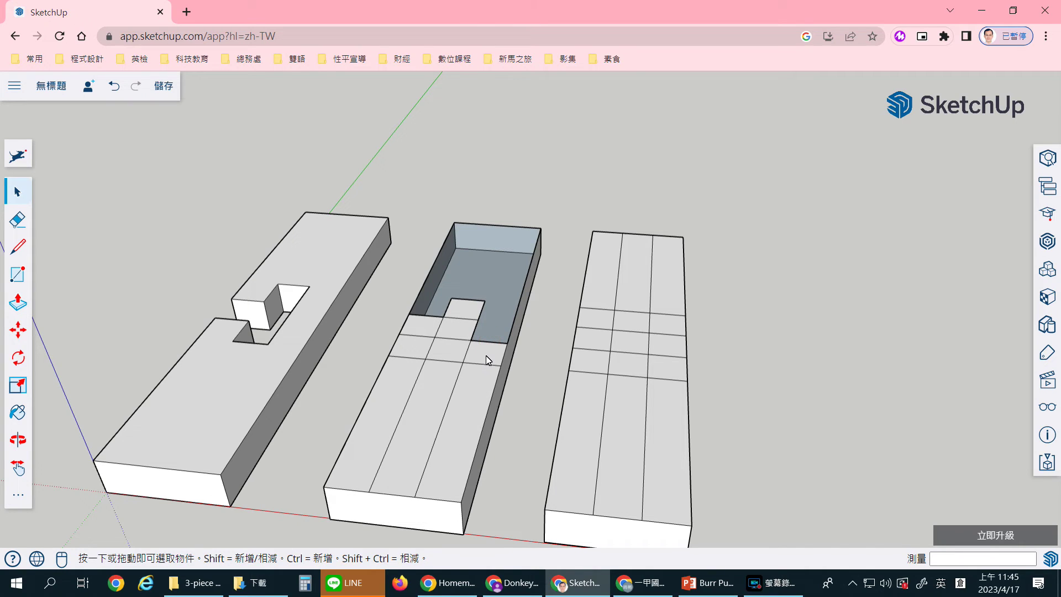
key(ctrl+z)
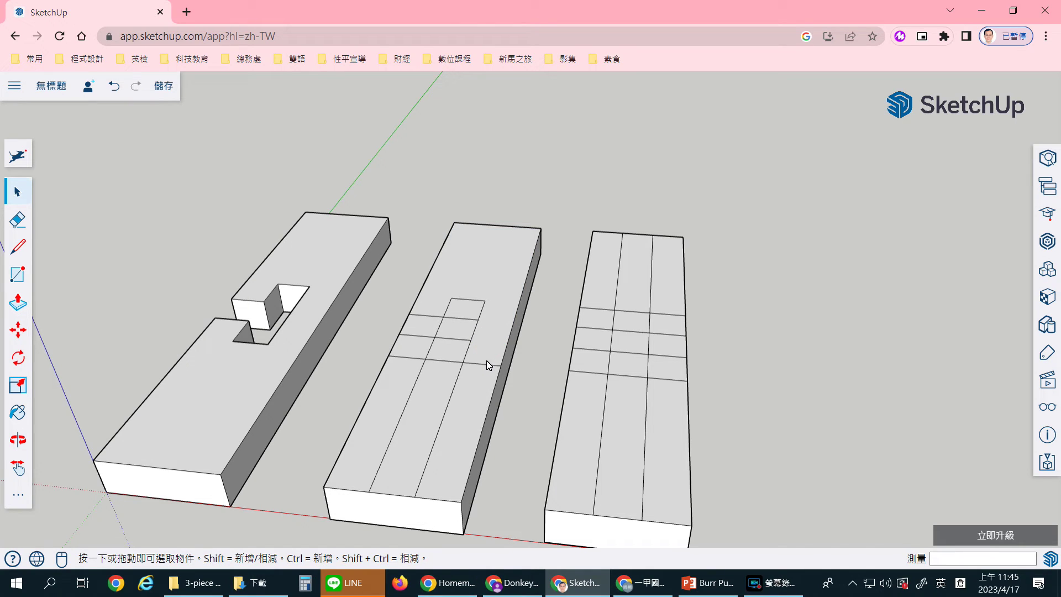
Remove the remaining short and lengthwise grid edges so an L-shaped face remains.
click(485, 364)
key(Delete)
click(442, 422)
key(Delete)
click(397, 429)
key(Delete)
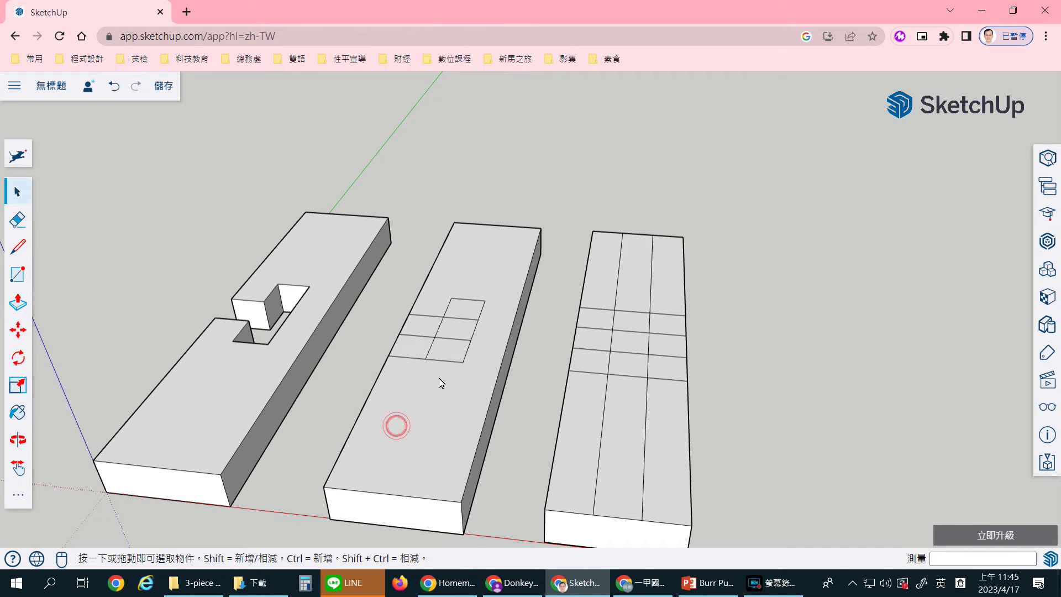
scroll(441, 383, up, 1)
click(406, 355)
key(Delete)
key(Delete)
click(442, 357)
key(Delete)
click(470, 351)
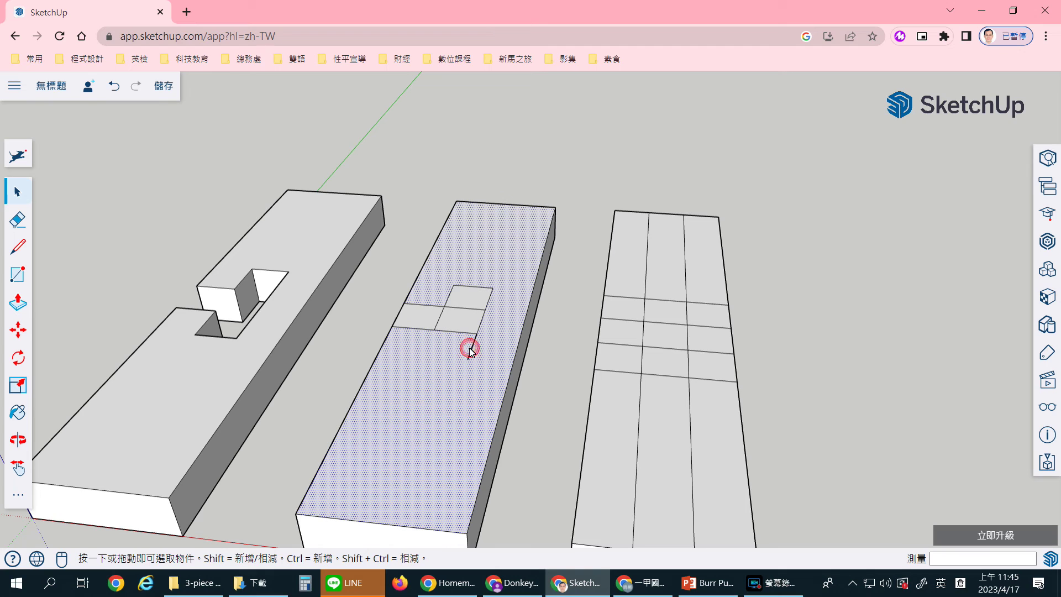
key(Delete)
key(Delete)
Push the L-shaped face down 8 mm into a notch and pan the sticks left.
click(18, 301)
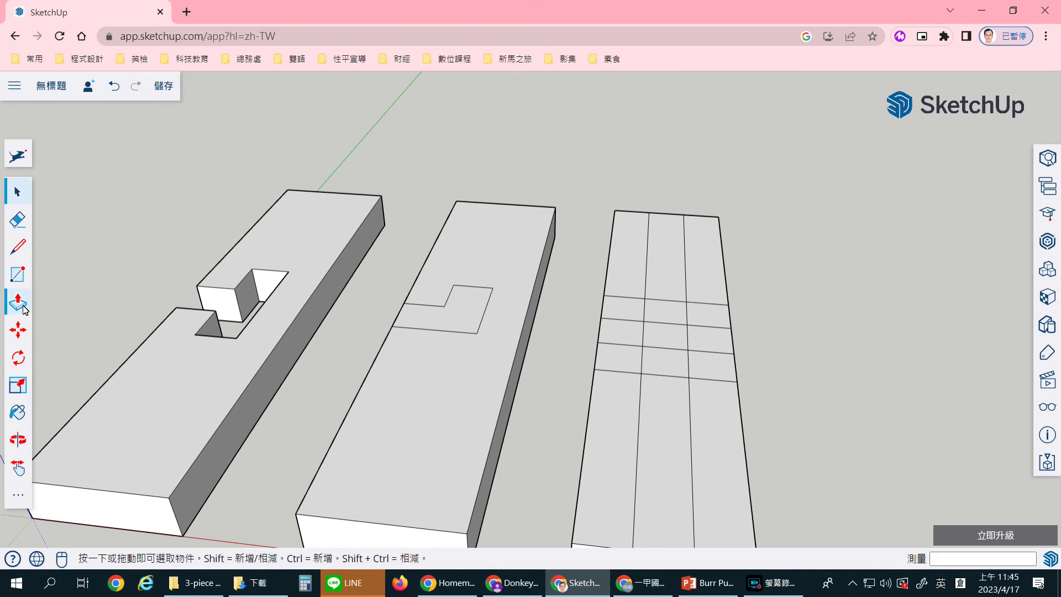
click(461, 313)
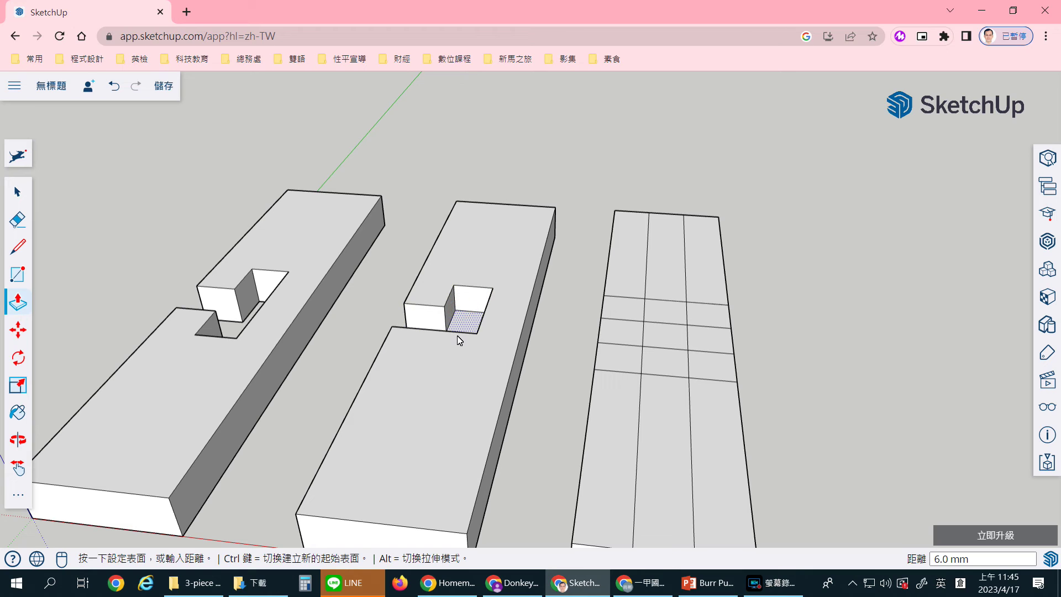
key(Return)
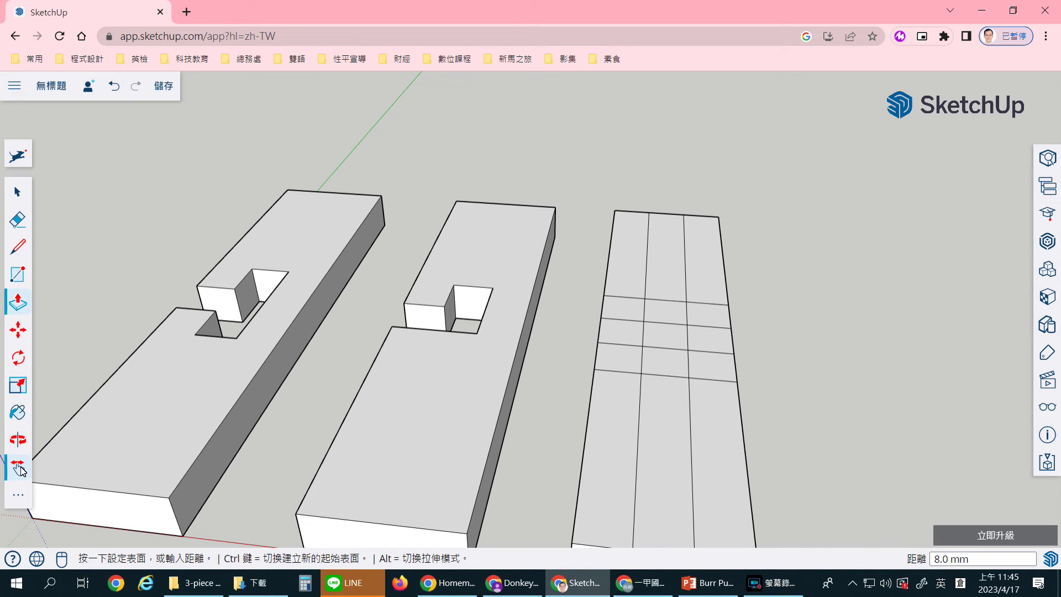
click(18, 468)
drag(544, 445, 445, 443)
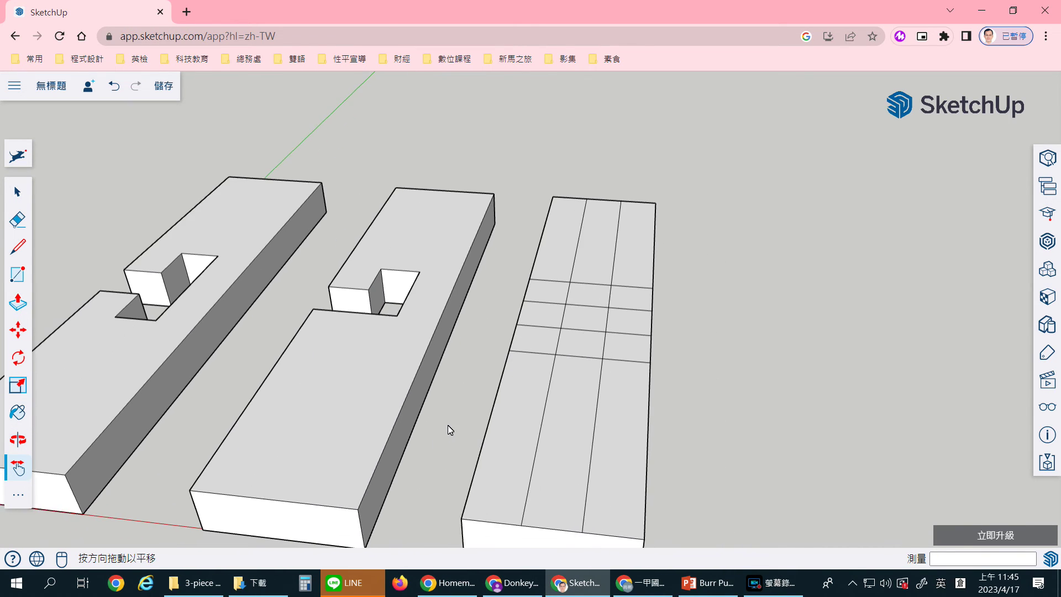
key(space)
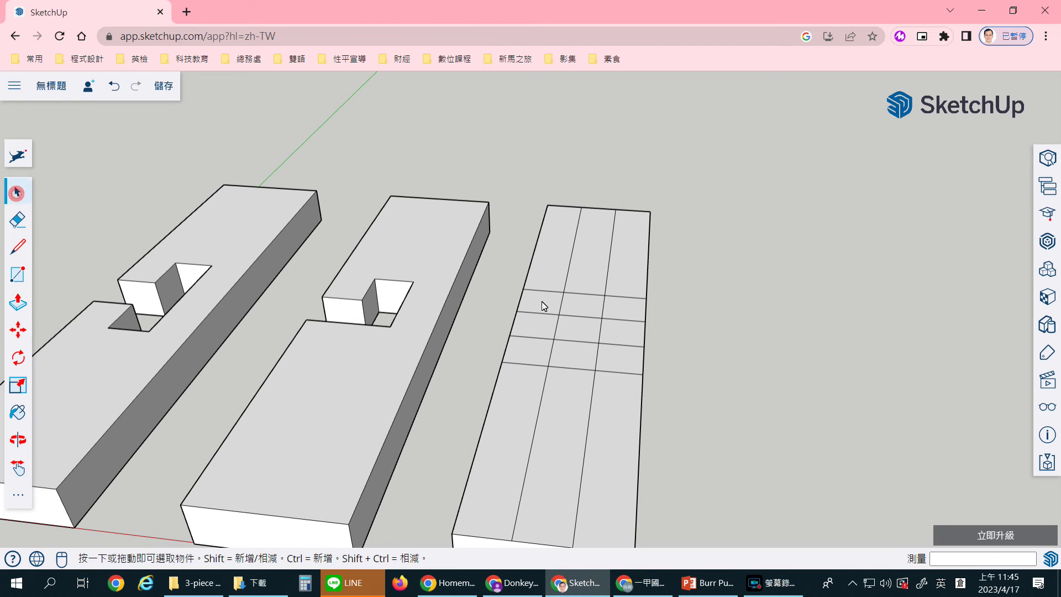
Delete the middle, upper and right-column grid lines on the third stick's top.
click(579, 343)
key(Delete)
click(569, 265)
key(Delete)
click(608, 267)
key(Delete)
key(Delete)
click(628, 319)
key(Delete)
click(624, 346)
key(Delete)
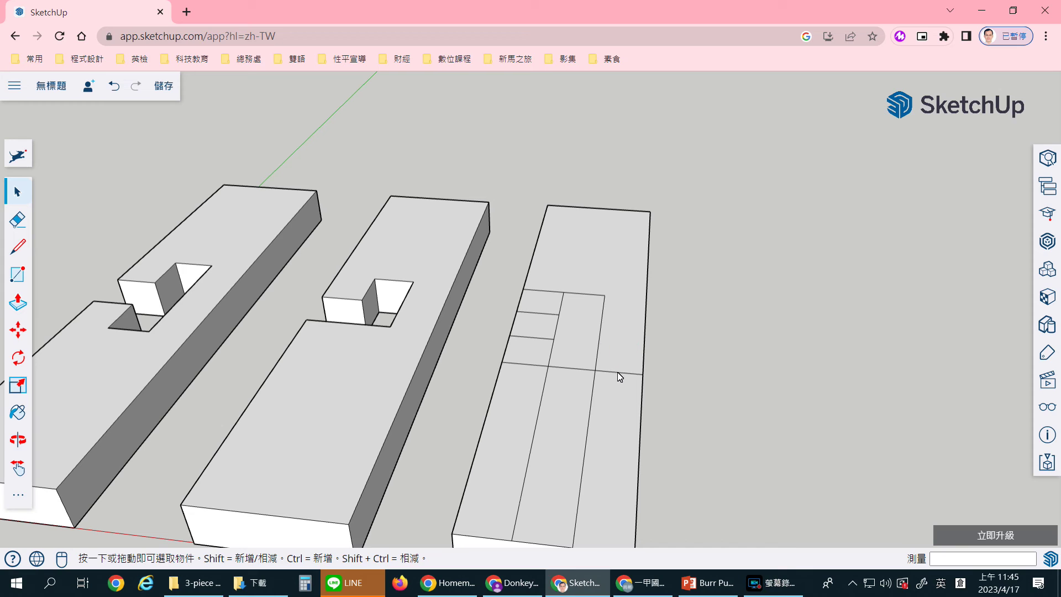
Clear the lower and crosswise grid lines, leaving a single central rectangle.
key(Delete)
drag(588, 457, 504, 438)
click(581, 443)
click(583, 462)
key(Delete)
click(529, 464)
key(Delete)
click(518, 364)
key(Delete)
click(527, 339)
key(Delete)
click(530, 313)
key(Delete)
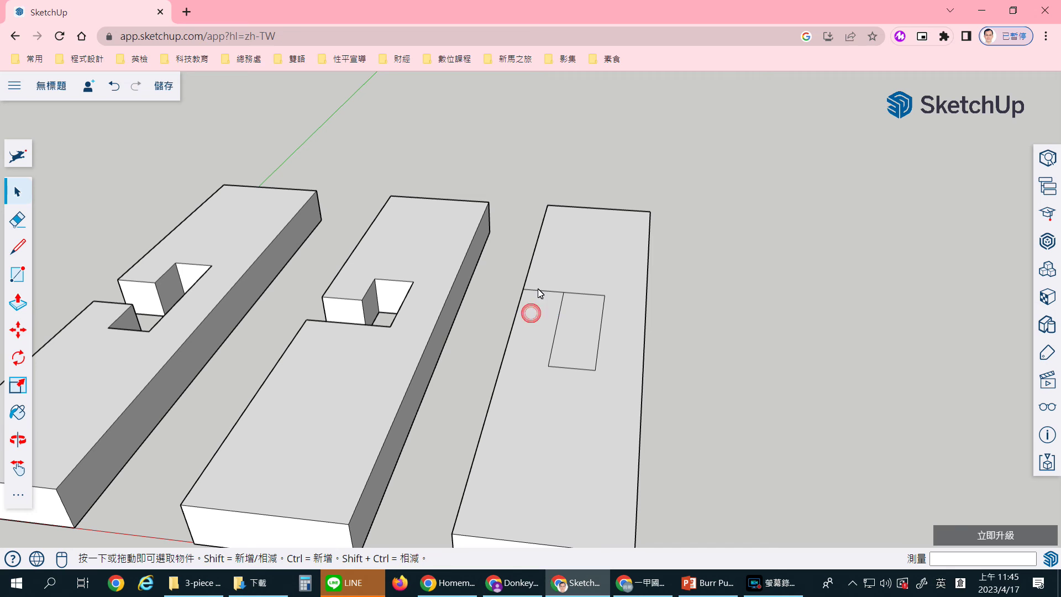
key(Delete)
Push the rectangle down 8 mm to cut a slot through the third stick's middle.
click(18, 302)
click(575, 329)
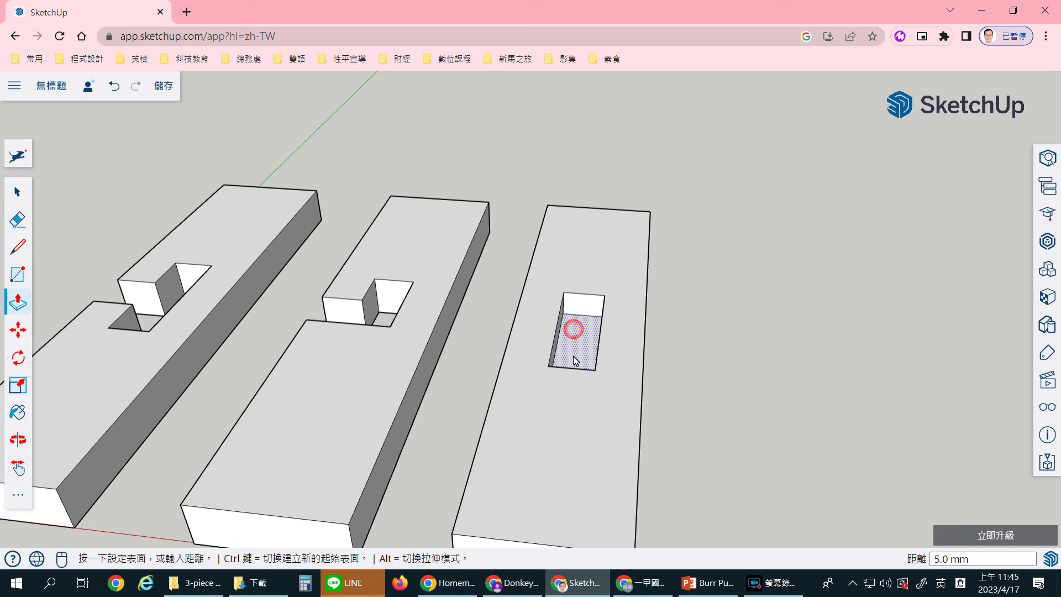
key(Return)
click(17, 439)
scroll(416, 341, down, 3)
mouse_move(414, 343)
mouse_down()
mouse_move(333, 398)
mouse_move(567, 353)
mouse_move(592, 438)
mouse_move(526, 284)
mouse_move(590, 440)
mouse_move(489, 250)
mouse_move(372, 334)
mouse_up()
Orbit and pan to show all three sticks diagonally from above, then clear the selection.
mouse_move(608, 320)
mouse_down()
mouse_move(546, 537)
mouse_move(545, 450)
mouse_move(576, 454)
mouse_move(581, 467)
mouse_move(608, 424)
mouse_up()
mouse_move(607, 477)
mouse_down()
mouse_move(566, 422)
mouse_move(474, 403)
mouse_move(453, 426)
mouse_up()
click(18, 467)
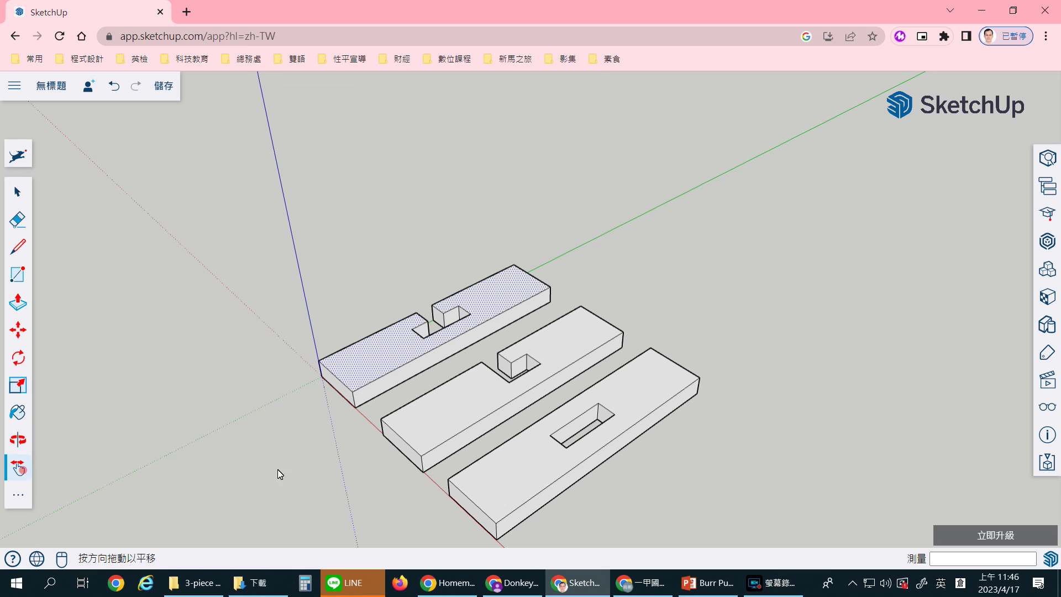
drag(446, 462, 449, 392)
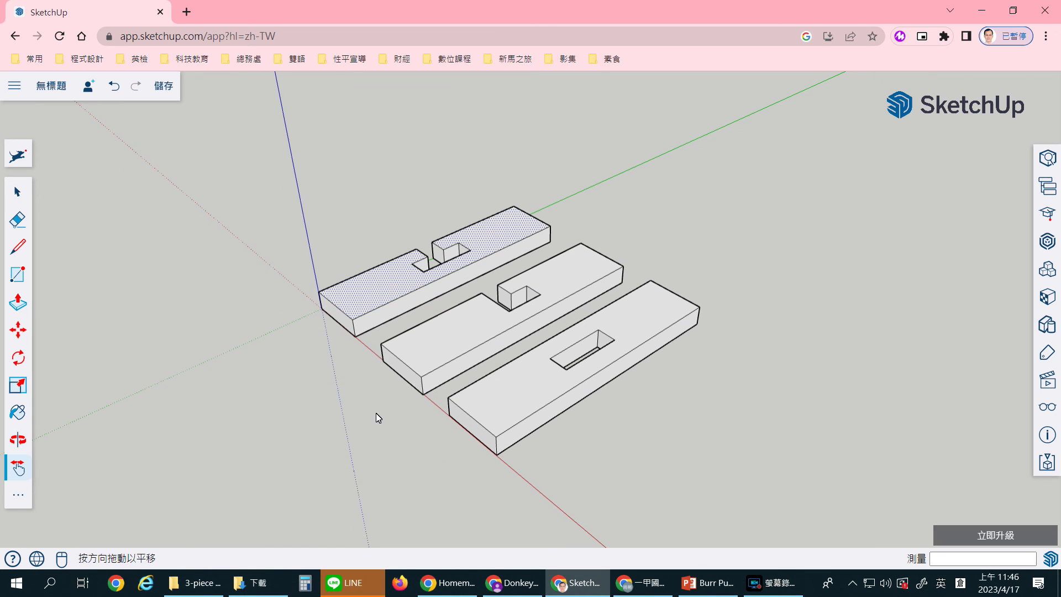
click(307, 301)
click(26, 189)
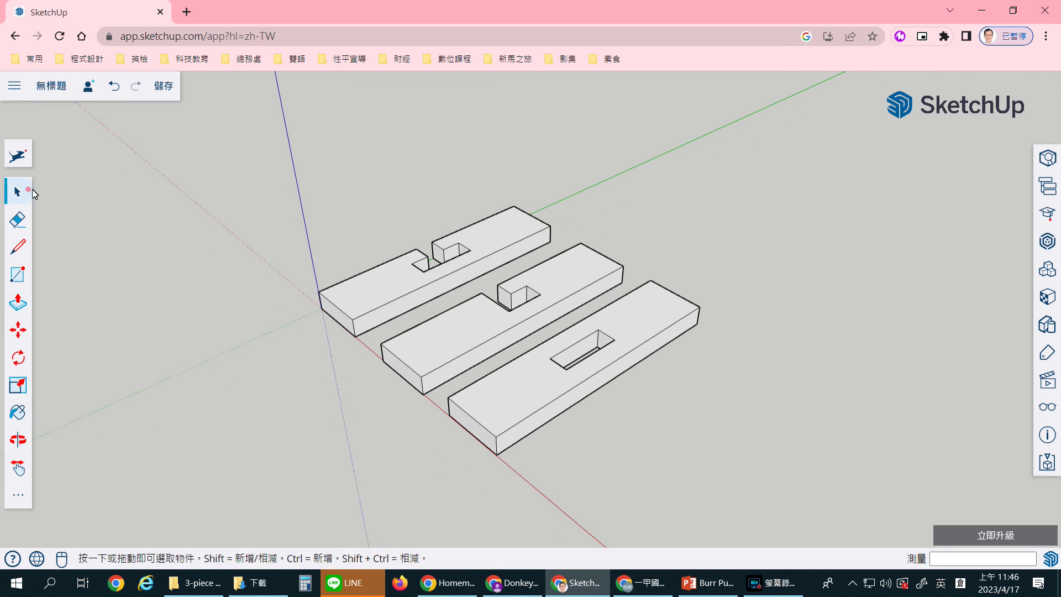
click(321, 258)
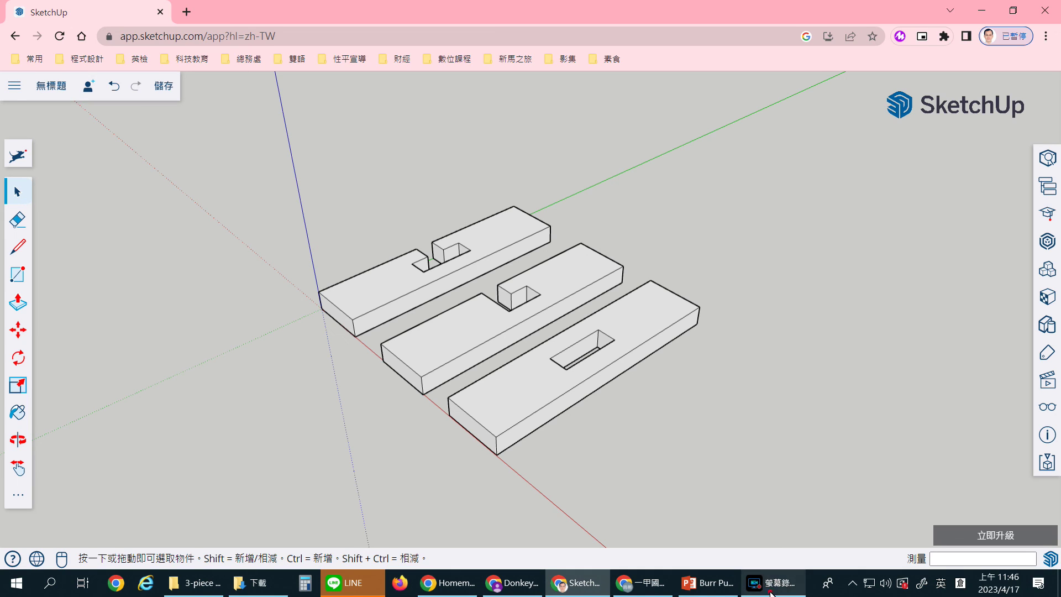